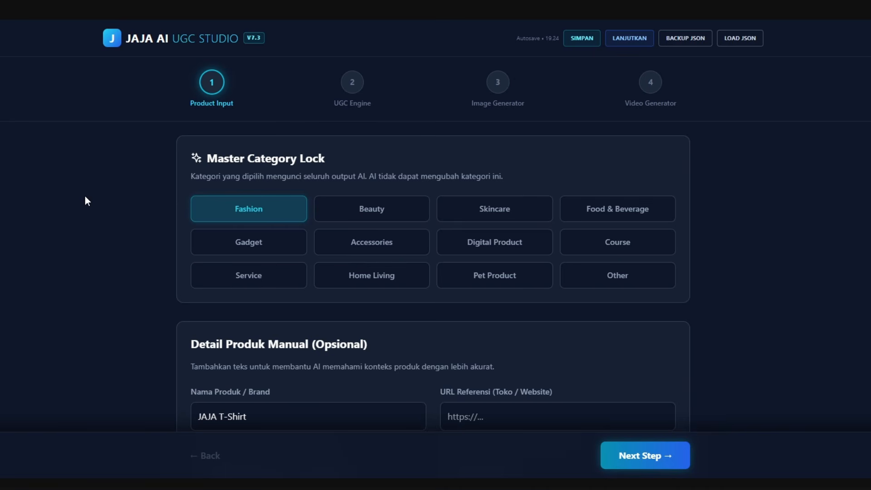
# - Examine the Product Input page, covering the category lock, manual product details, product images and model inputs
pyautogui.scroll(-2, 85, 196)
pyautogui.scroll(2, 171, 137)
pyautogui.scroll(-10, 177, 214)
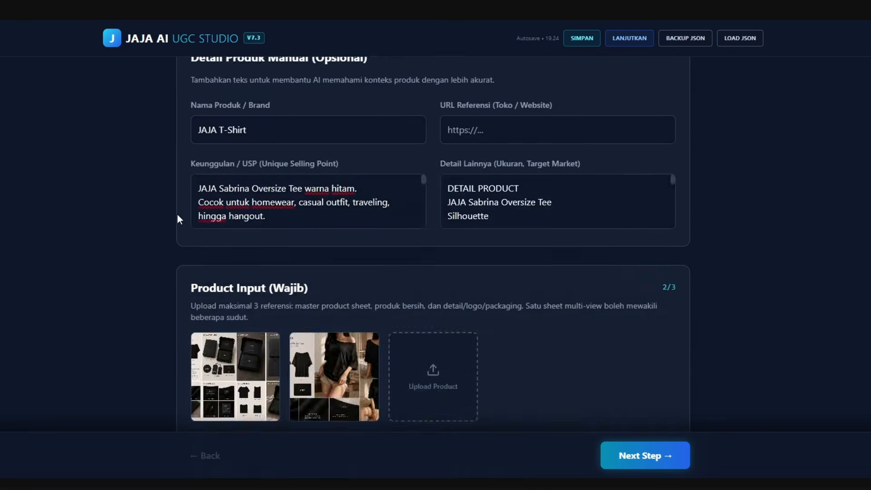
pyautogui.scroll(-3, 182, 236)
pyautogui.scroll(13, 183, 247)
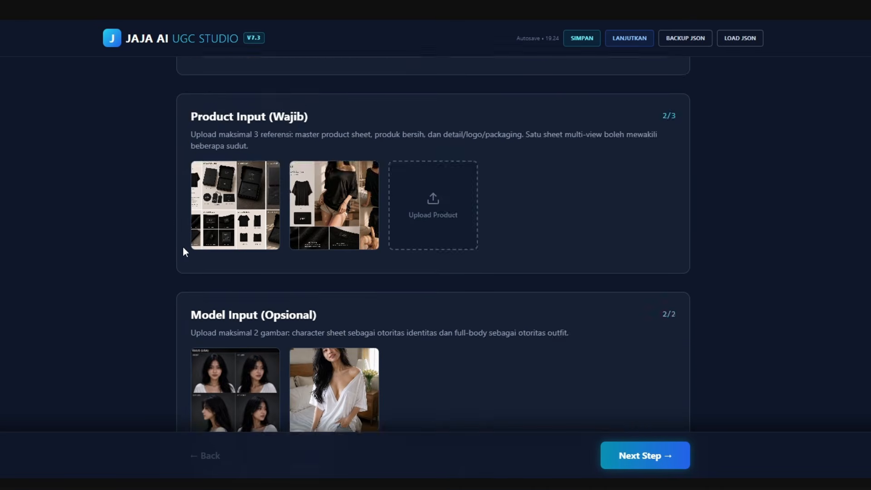
pyautogui.scroll(-5, 85, 242)
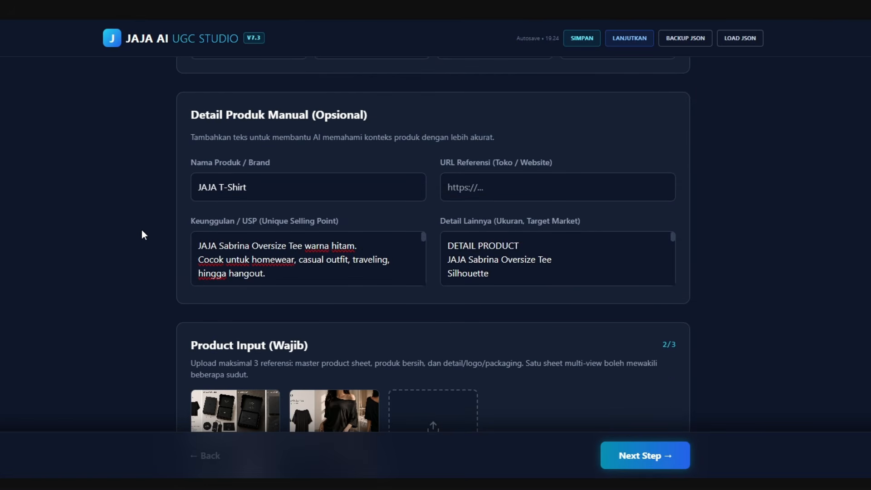
pyautogui.scroll(-1, 142, 232)
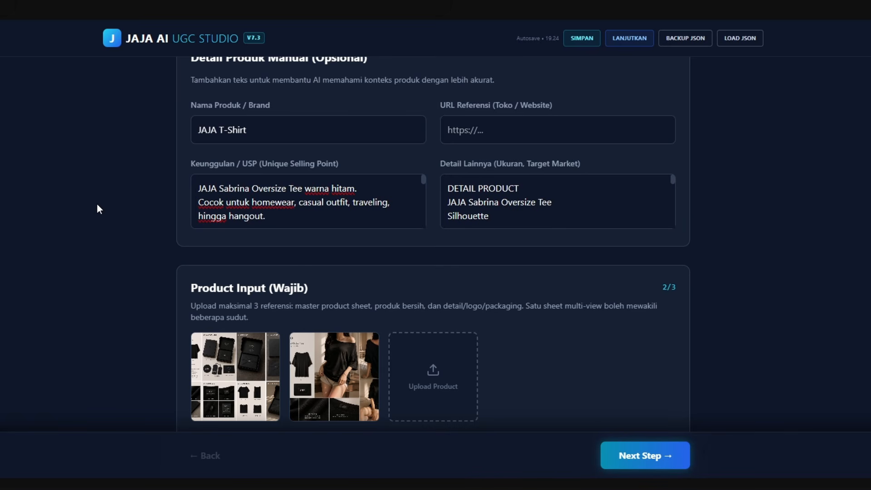
pyautogui.scroll(-8, 98, 209)
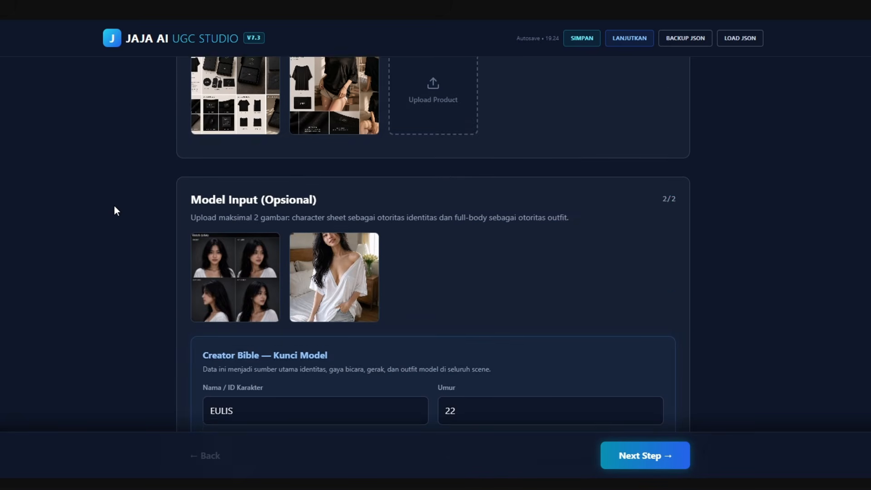
pyautogui.scroll(-1, 269, 187)
pyautogui.scroll(2, 234, 192)
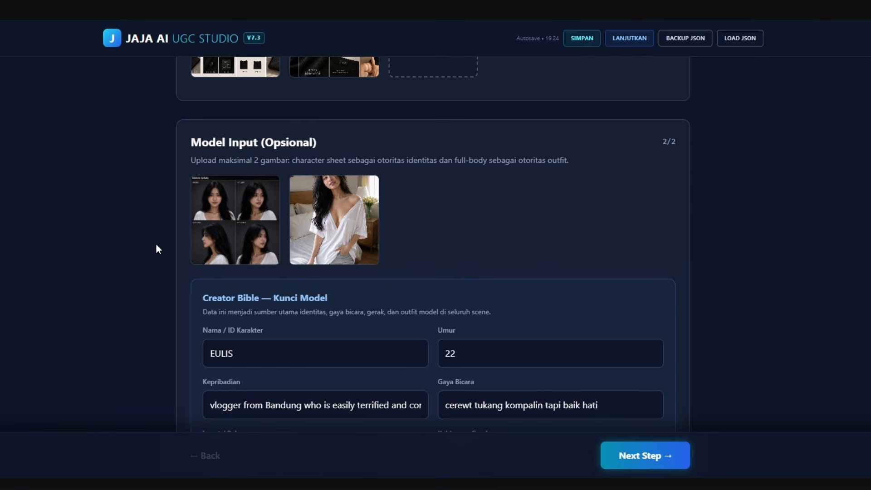
pyautogui.scroll(10, 137, 251)
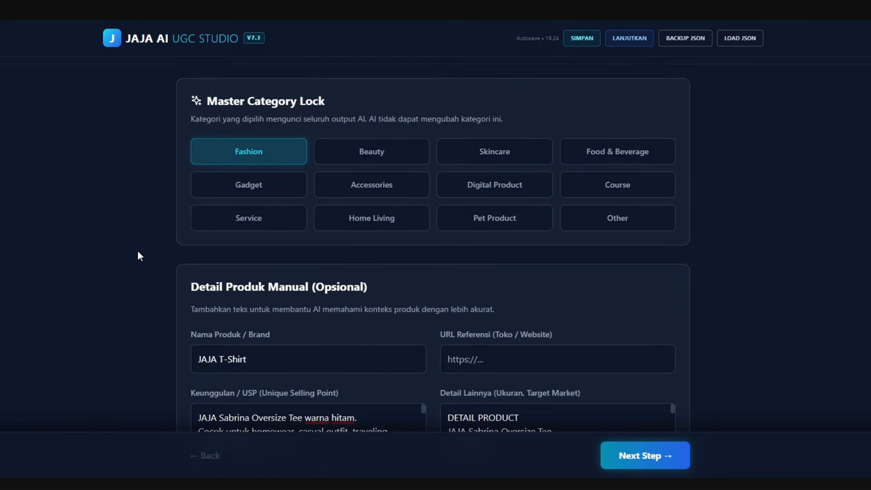
# - Examine the product's USP text, the uploaded product and model references, and the model's character name field
pyautogui.scroll(-1, 138, 251)
pyautogui.moveTo(199, 246); pyautogui.dragTo(362, 247)
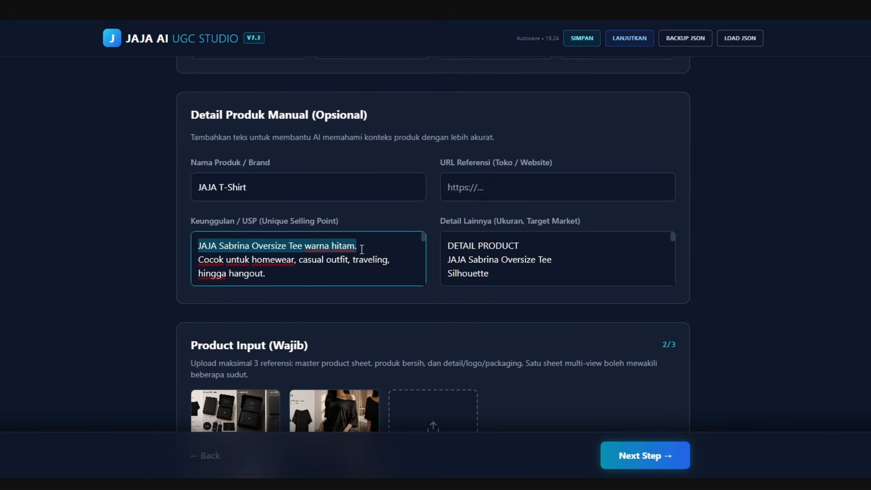
pyautogui.click(107, 241)
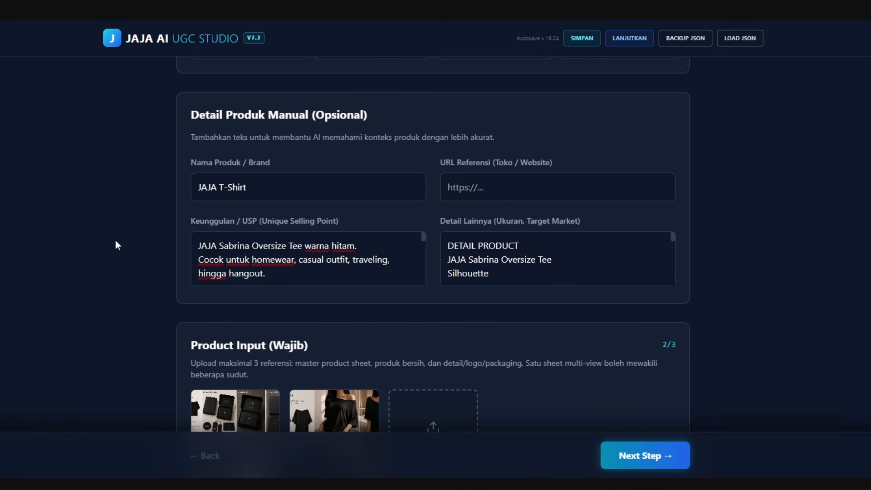
pyautogui.scroll(-9, 115, 245)
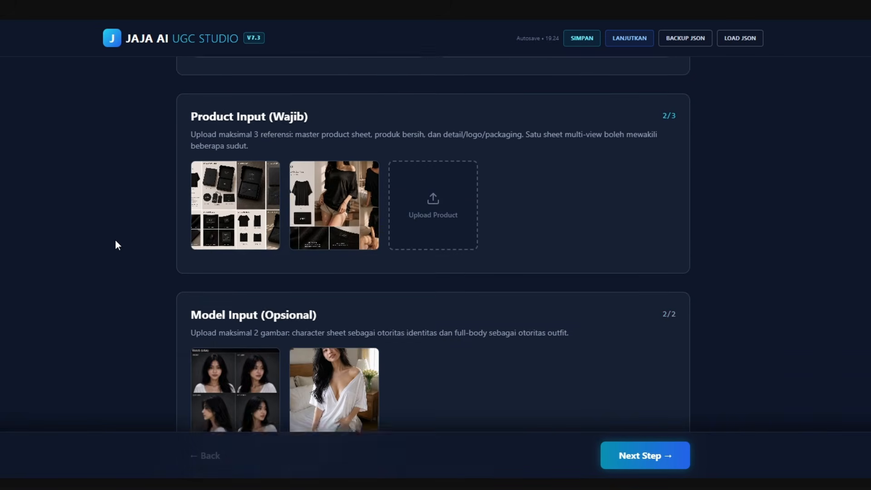
pyautogui.scroll(-1, 117, 245)
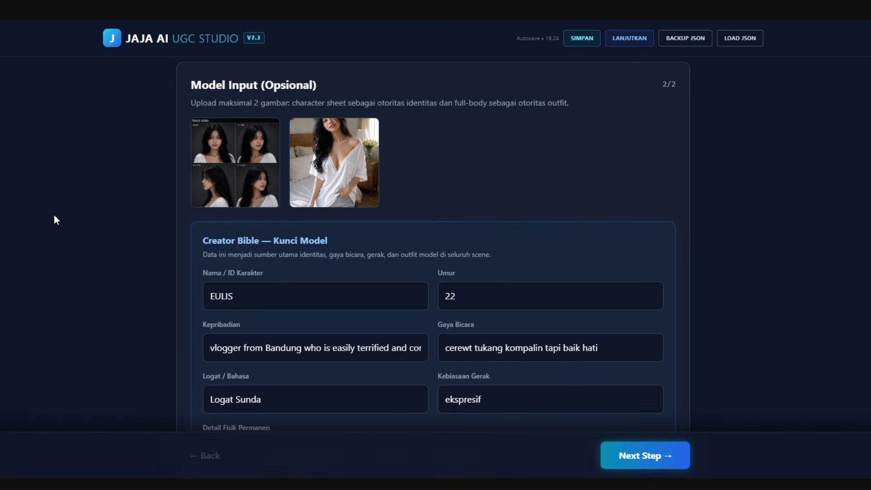
pyautogui.moveTo(261, 297); pyautogui.dragTo(82, 260)
pyautogui.click(122, 252)
pyautogui.scroll(13, 123, 253)
pyautogui.scroll(2, 121, 256)
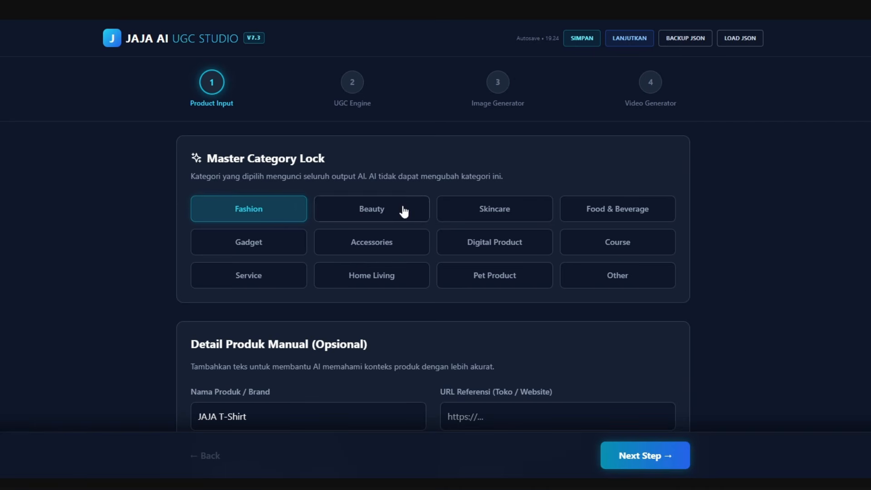
# - Try the Other master category, check the additional product details field, and restore the Fashion category
pyautogui.click(614, 282)
pyautogui.scroll(-4, 614, 281)
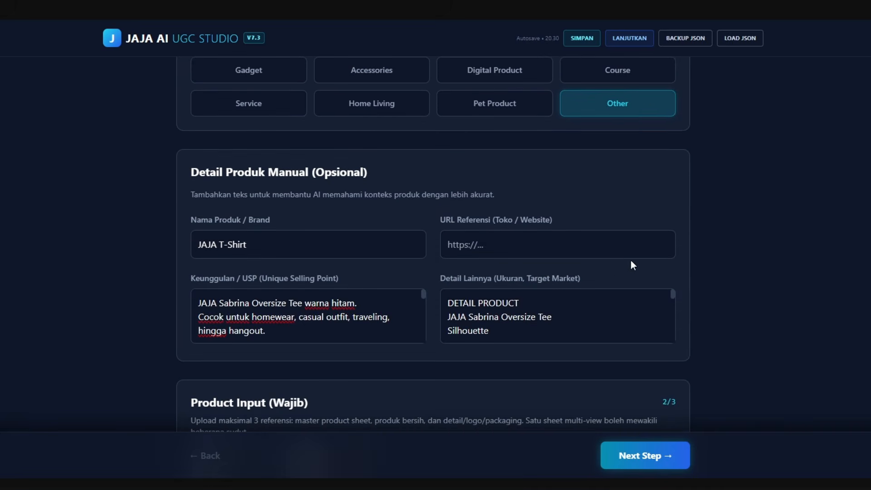
pyautogui.click(564, 331)
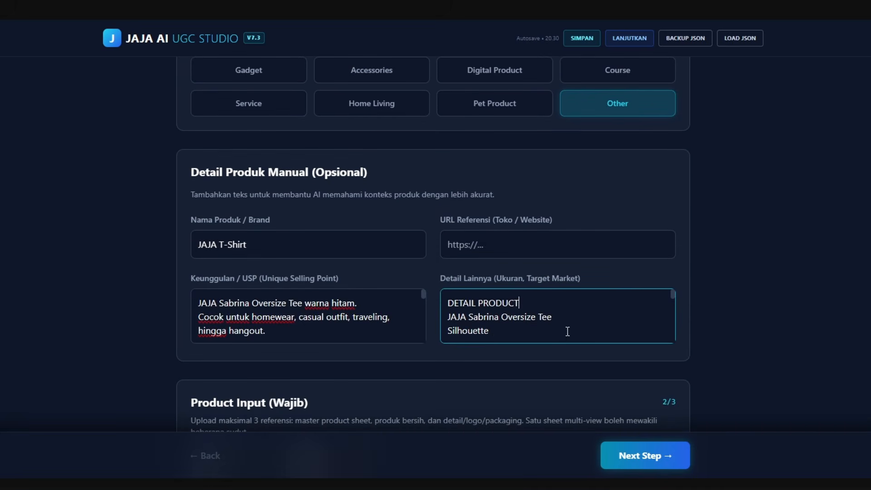
pyautogui.moveTo(490, 332); pyautogui.dragTo(449, 301)
pyautogui.click(533, 265)
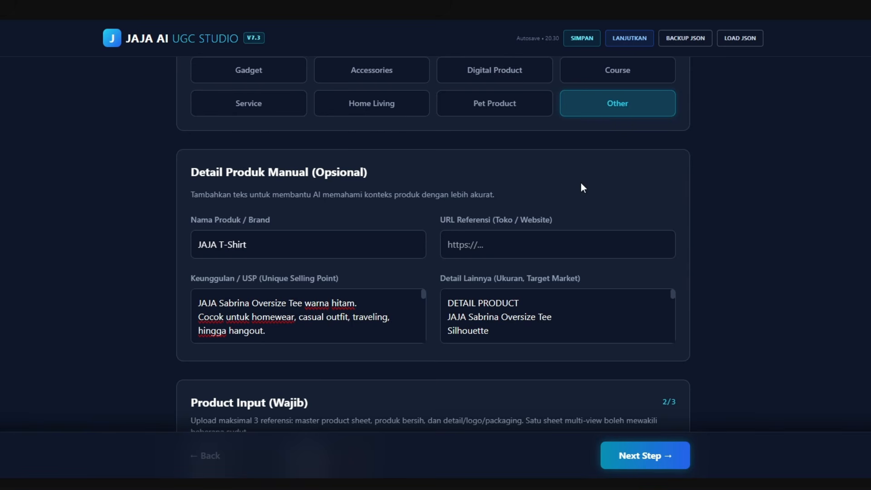
pyautogui.click(595, 330)
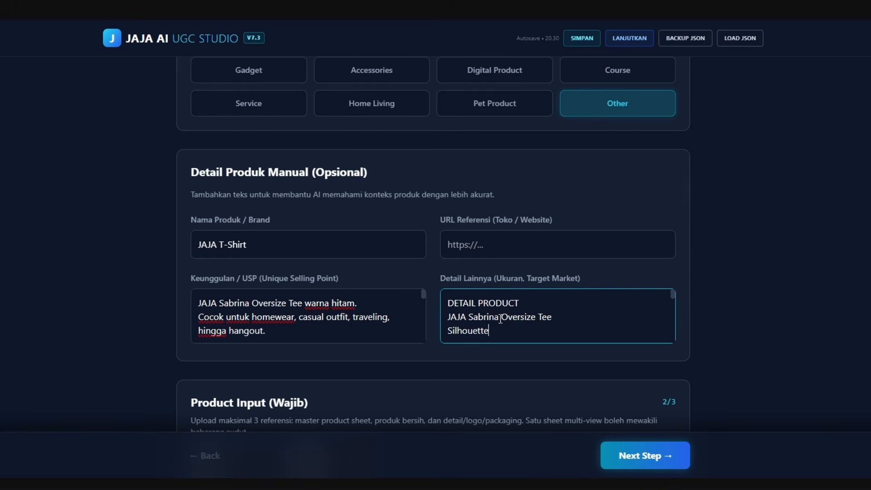
pyautogui.scroll(1, 372, 176)
pyautogui.click(275, 104)
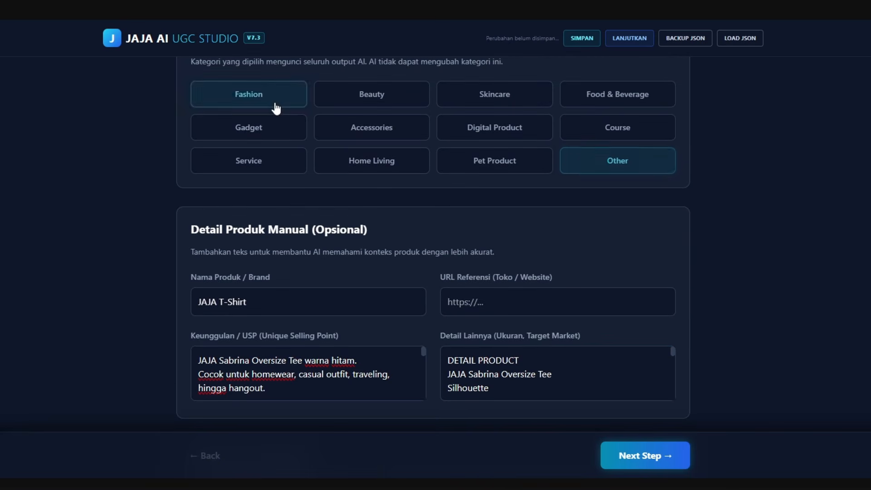
# - Examine the manual product detail fields for product name, reference URL, unique selling point, and size and target market details
pyautogui.scroll(-1, 350, 227)
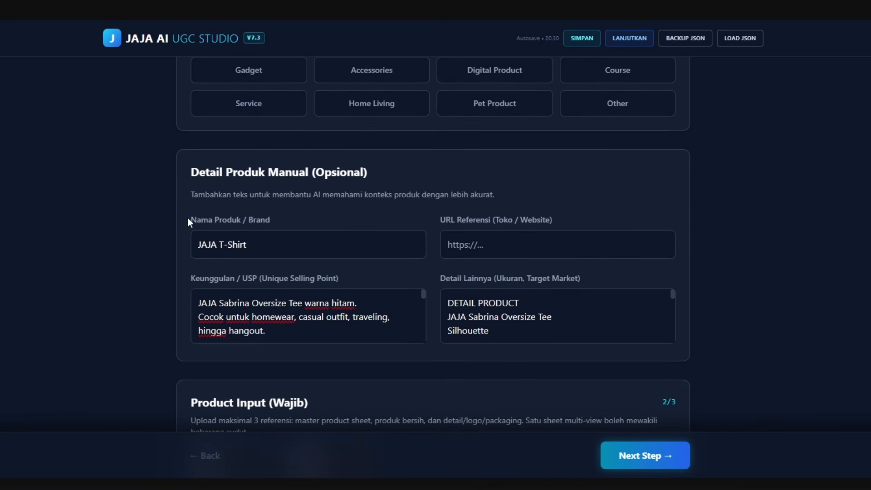
pyautogui.moveTo(189, 219); pyautogui.dragTo(285, 223)
pyautogui.click(318, 219)
pyautogui.moveTo(442, 219); pyautogui.dragTo(553, 221)
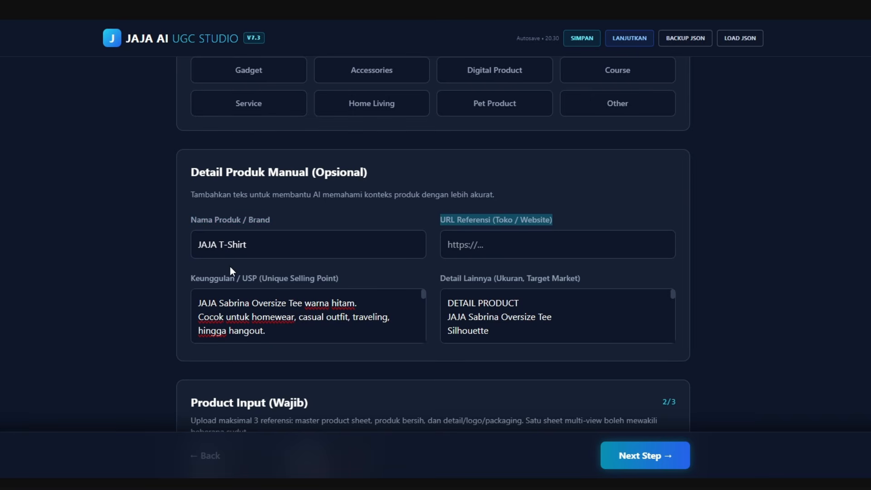
pyautogui.moveTo(187, 277); pyautogui.dragTo(333, 282)
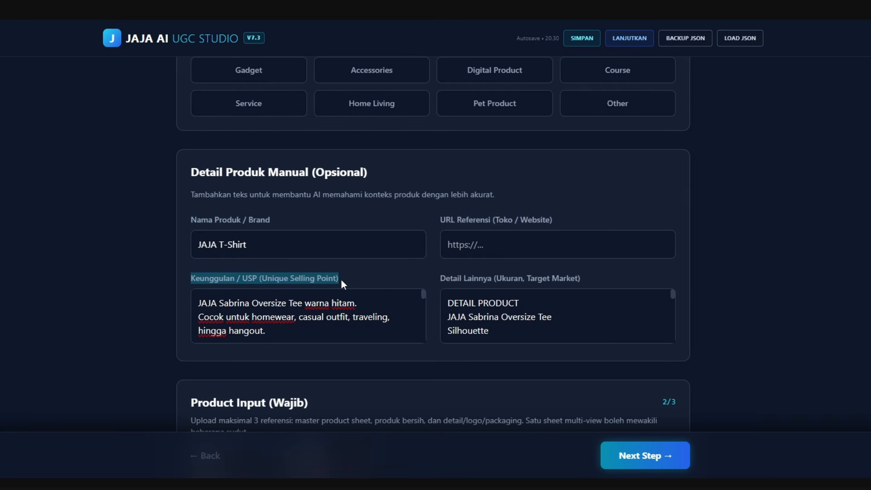
pyautogui.click(347, 278)
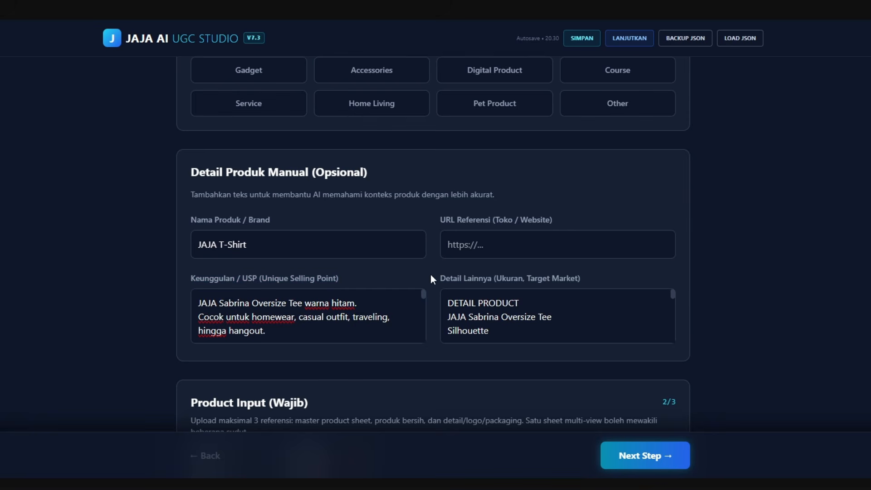
pyautogui.moveTo(440, 275); pyautogui.dragTo(585, 279)
pyautogui.click(615, 281)
pyautogui.scroll(-1, 677, 280)
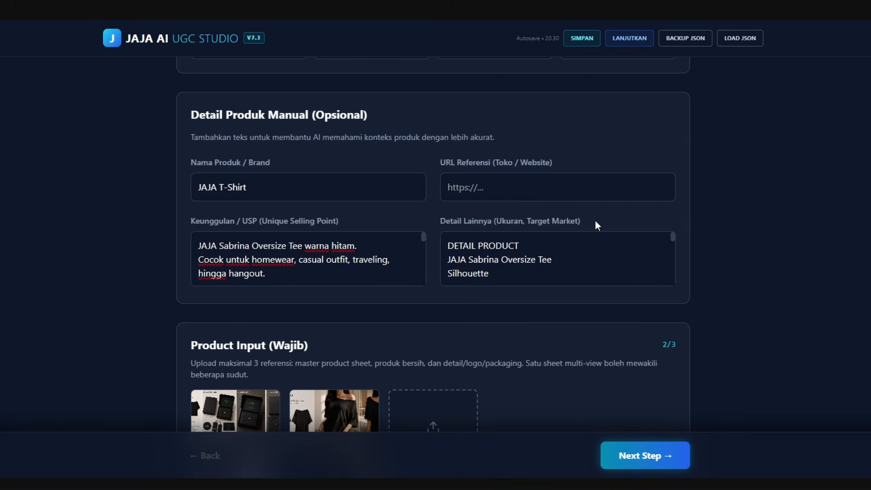
pyautogui.moveTo(598, 225); pyautogui.dragTo(547, 220)
pyautogui.click(554, 219)
pyautogui.click(533, 263)
pyautogui.click(586, 226)
pyautogui.scroll(-4, 590, 224)
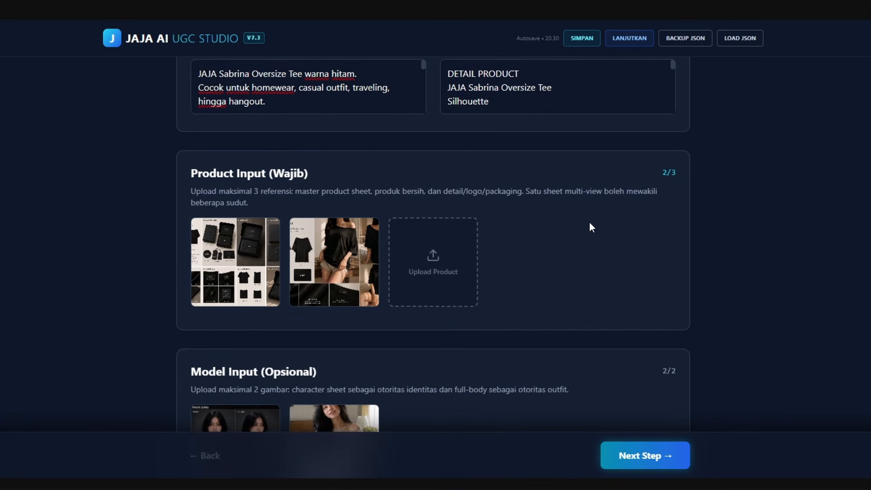
# - Preview the first uploaded product reference image at a larger size in the Product Input section
pyautogui.scroll(-1, 589, 223)
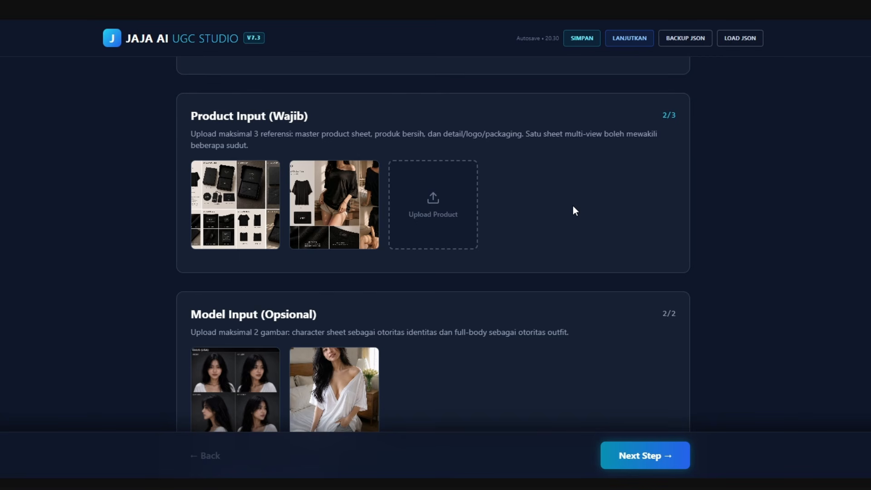
pyautogui.moveTo(235, 228)
pyautogui.moveTo(200, 245)
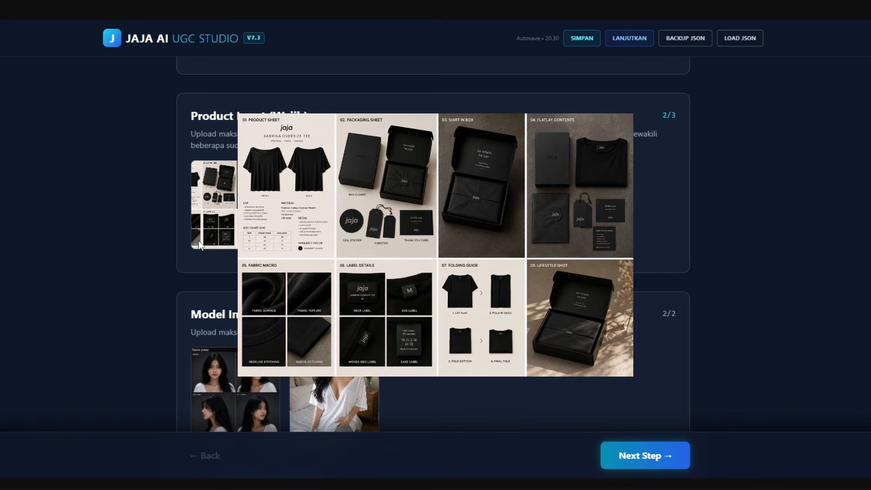
pyautogui.click(199, 244)
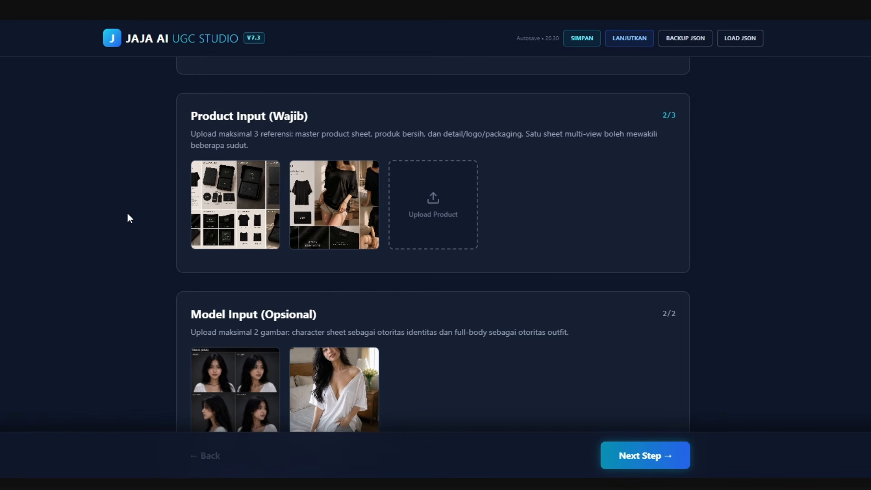
# - Review the model's Creator Bible fields, from personality and speaking style to physical details, and the available outfit mode options
pyautogui.scroll(-5, 127, 213)
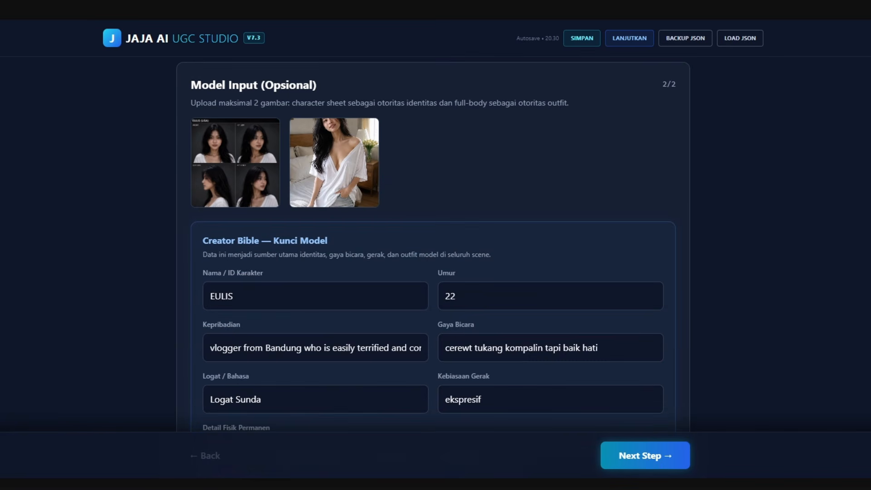
pyautogui.scroll(-1, 433, 245)
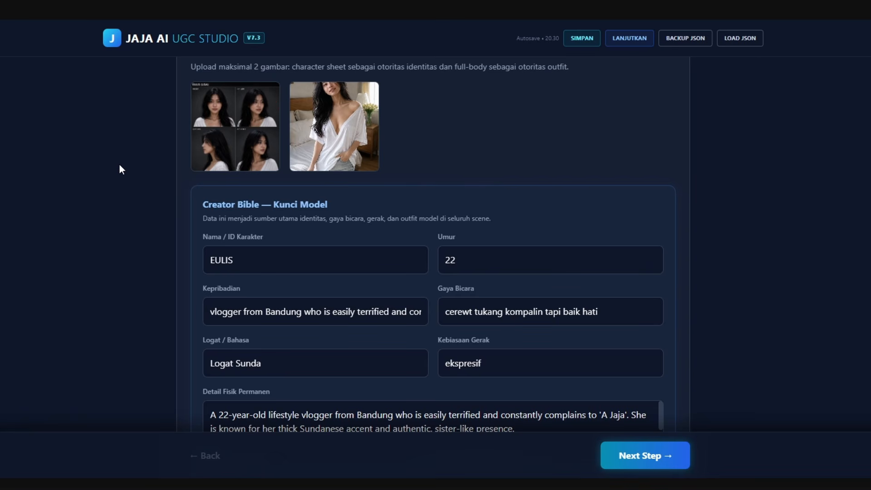
pyautogui.scroll(-3, 120, 169)
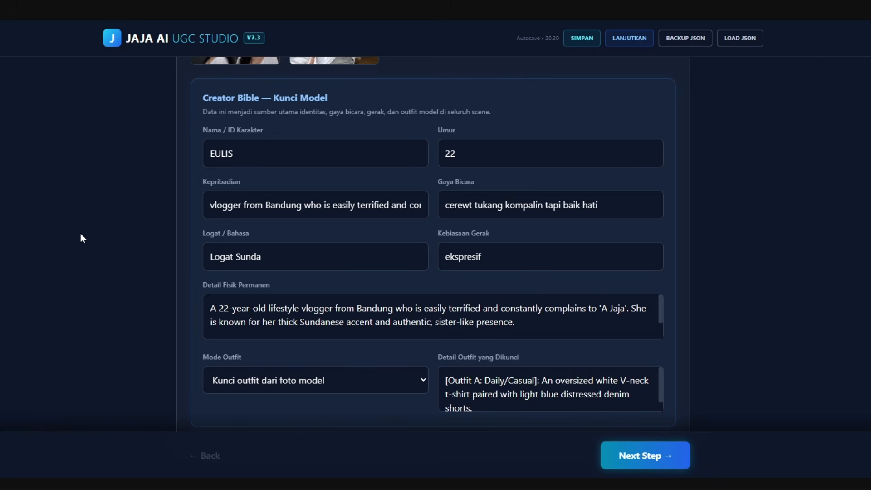
pyautogui.click(214, 206)
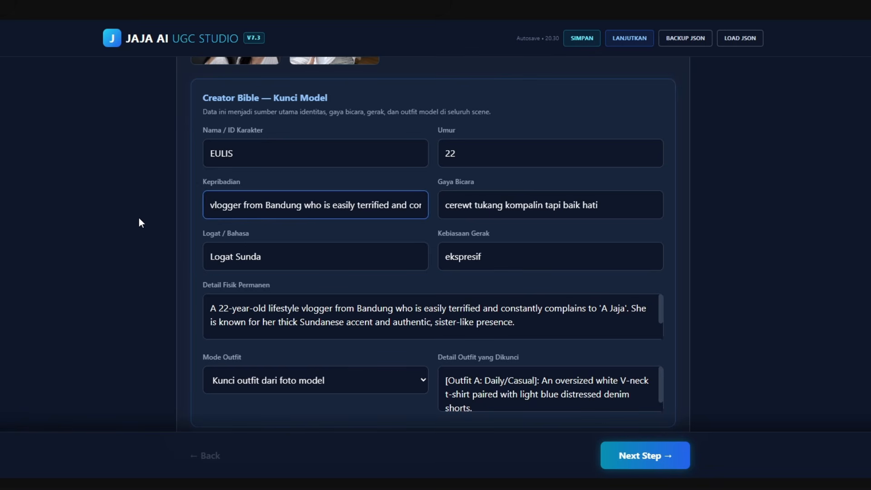
pyautogui.click(476, 149)
pyautogui.click(443, 204)
pyautogui.click(450, 257)
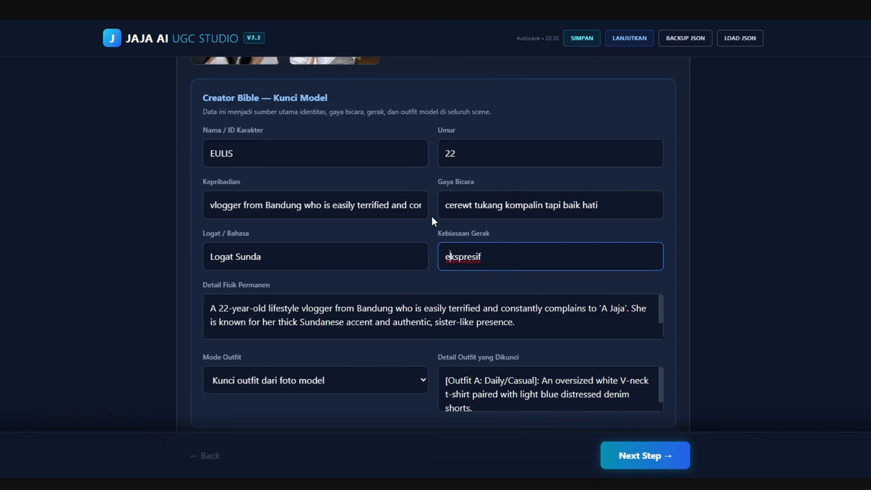
pyautogui.click(294, 322)
pyautogui.click(343, 377)
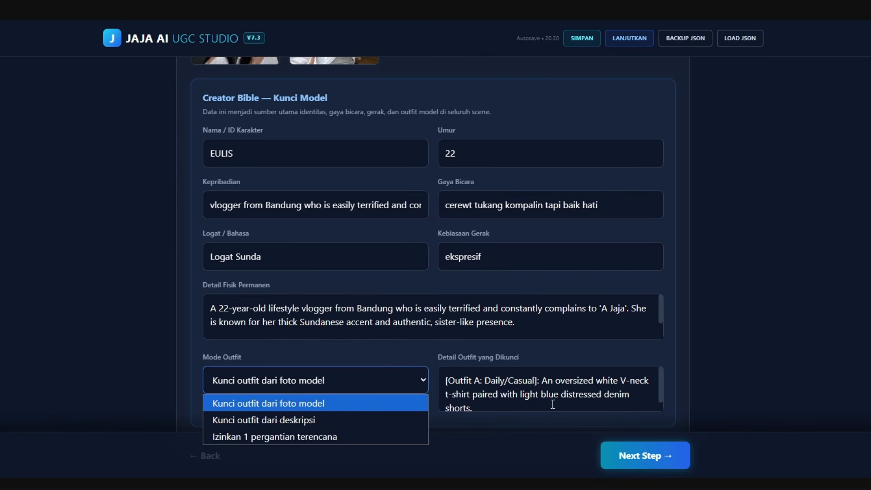
pyautogui.click(367, 371)
pyautogui.click(147, 249)
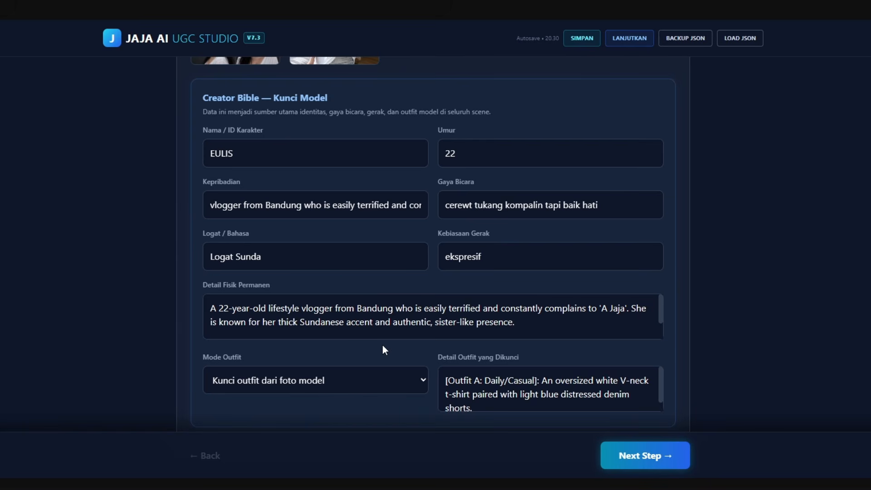
pyautogui.scroll(15, 385, 350)
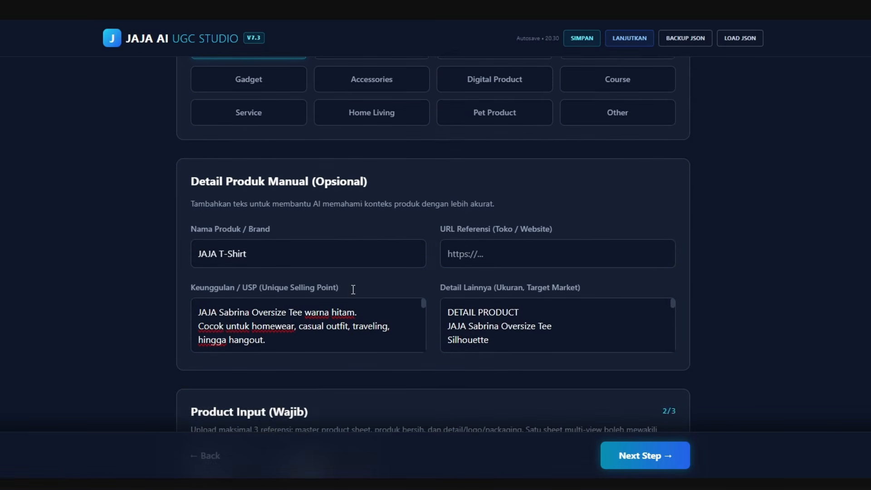
pyautogui.scroll(2, 438, 267)
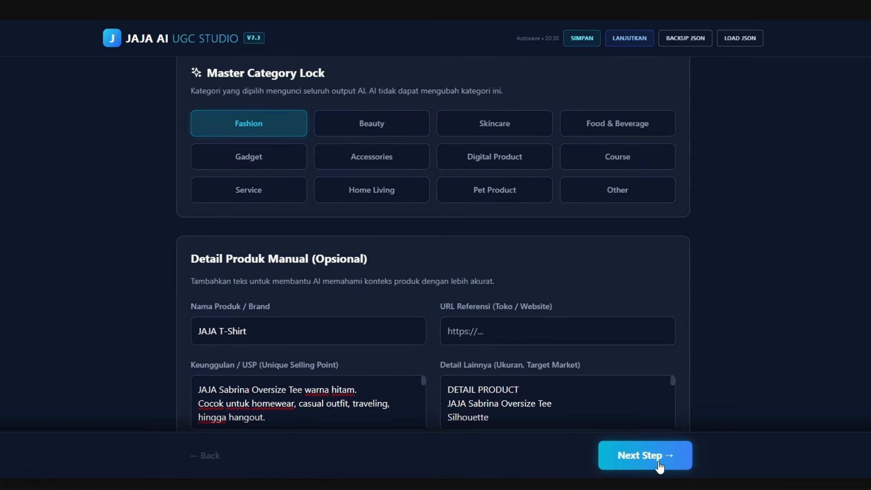
# - Continue to the UGC parameters, try a custom video duration, and restore the duration to 30
pyautogui.click(660, 467)
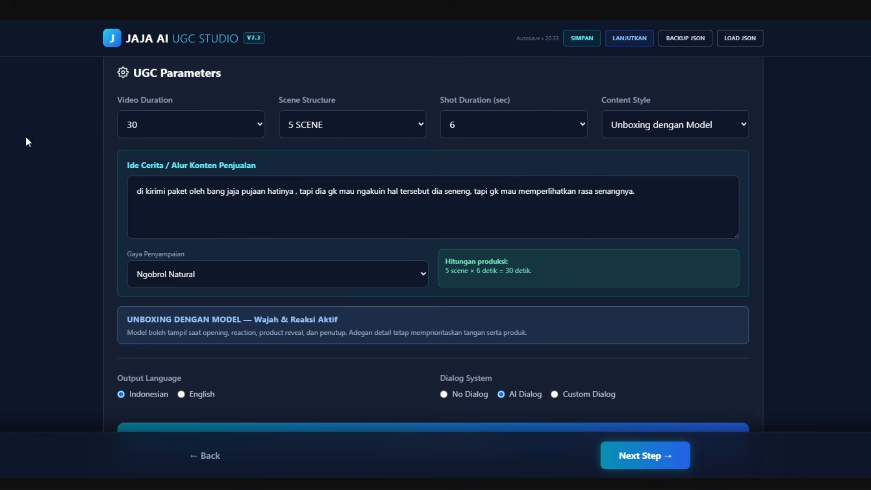
pyautogui.click(177, 133)
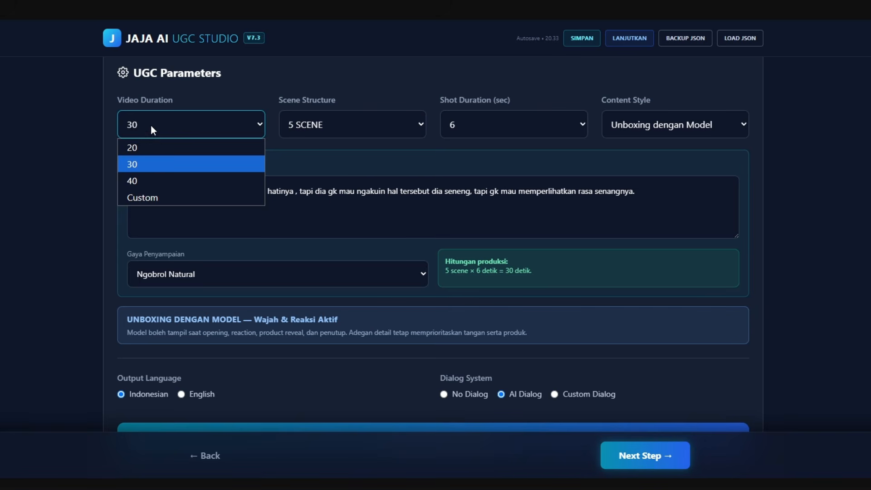
pyautogui.click(159, 201)
pyautogui.click(225, 125)
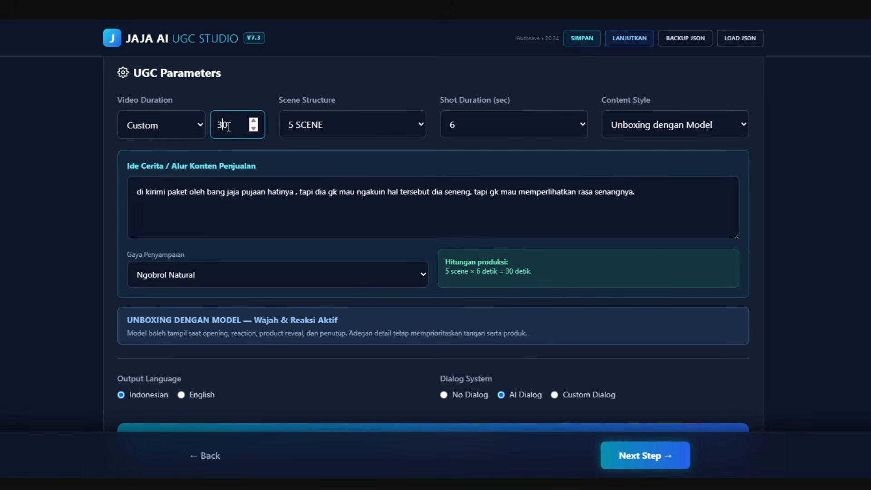
pyautogui.doubleClick(233, 123)
pyautogui.click(200, 127)
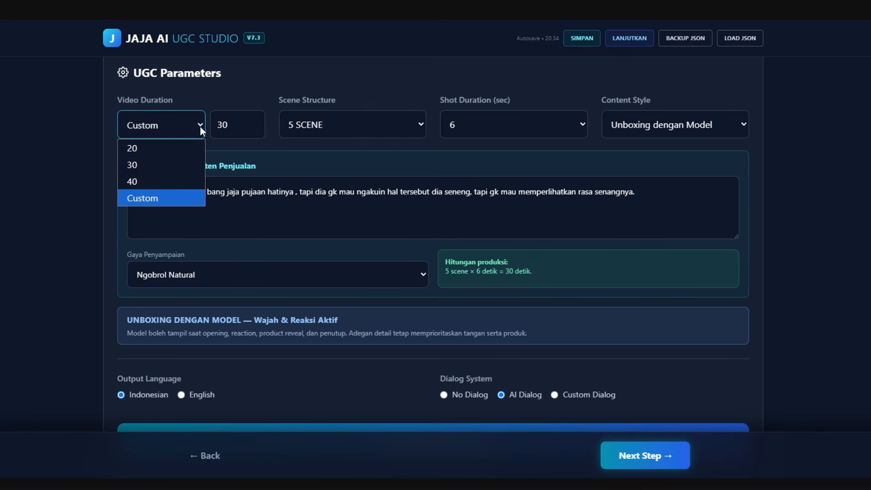
pyautogui.click(158, 163)
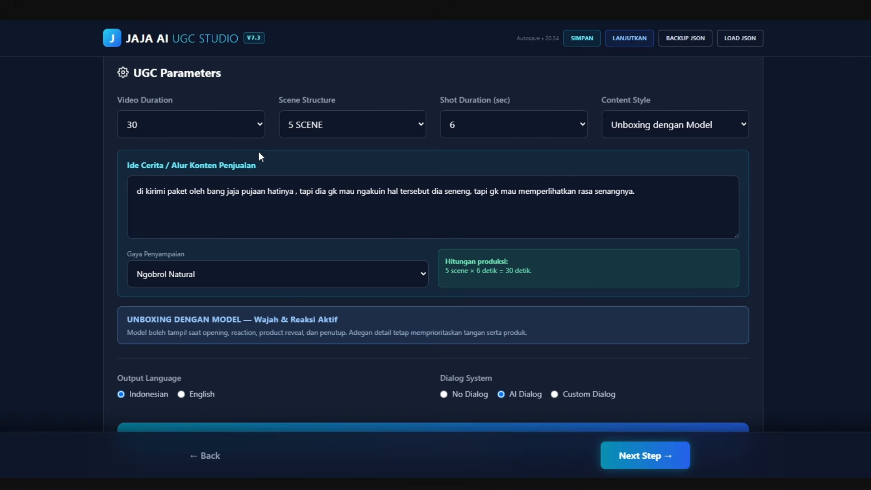
# - Choose 5 SCENE as the scene structure and Unboxing dengan Model as the content style
pyautogui.click(325, 128)
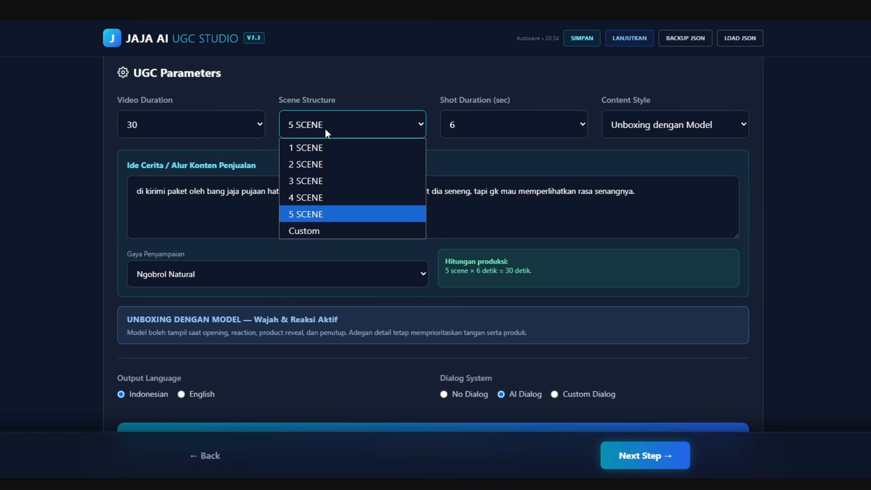
pyautogui.click(319, 214)
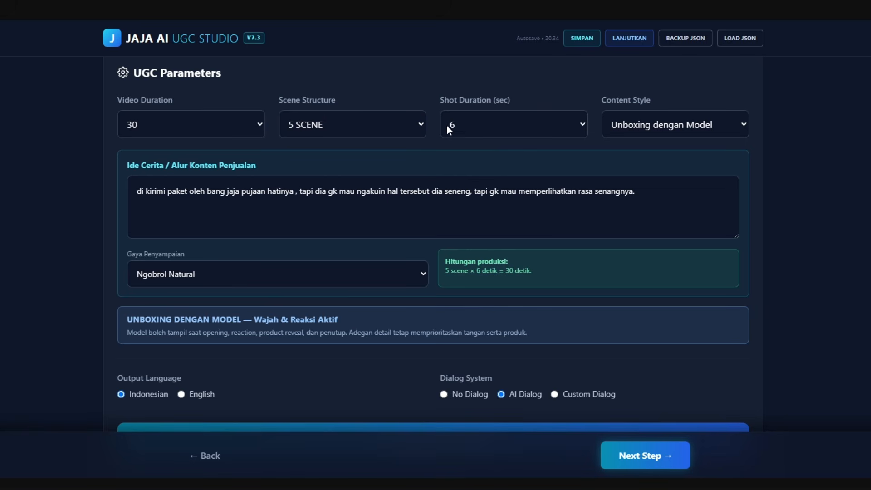
pyautogui.moveTo(438, 101); pyautogui.dragTo(498, 98)
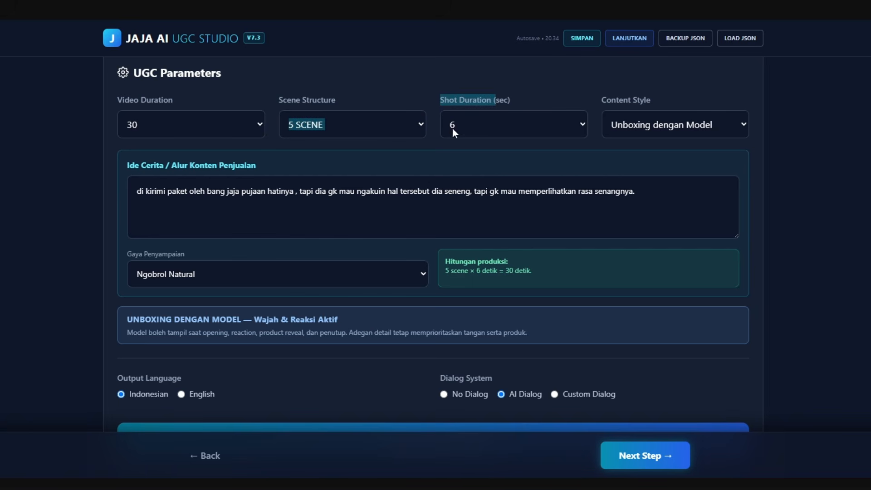
pyautogui.click(453, 148)
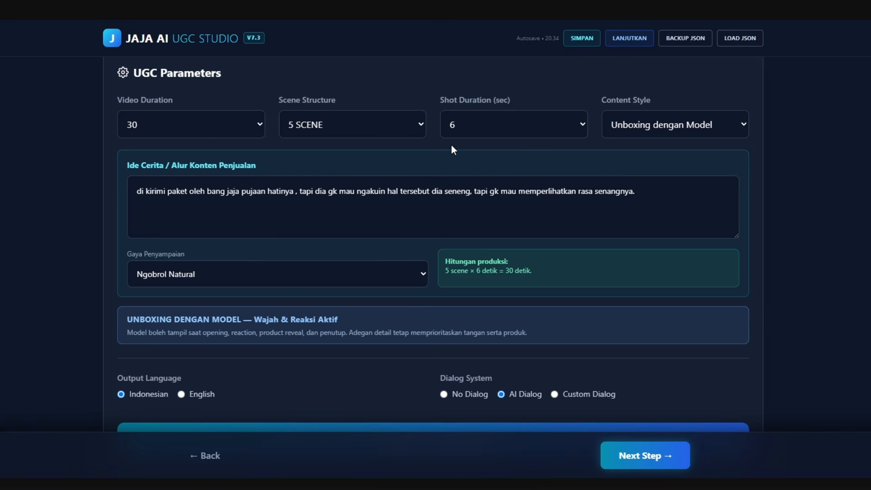
pyautogui.click(668, 125)
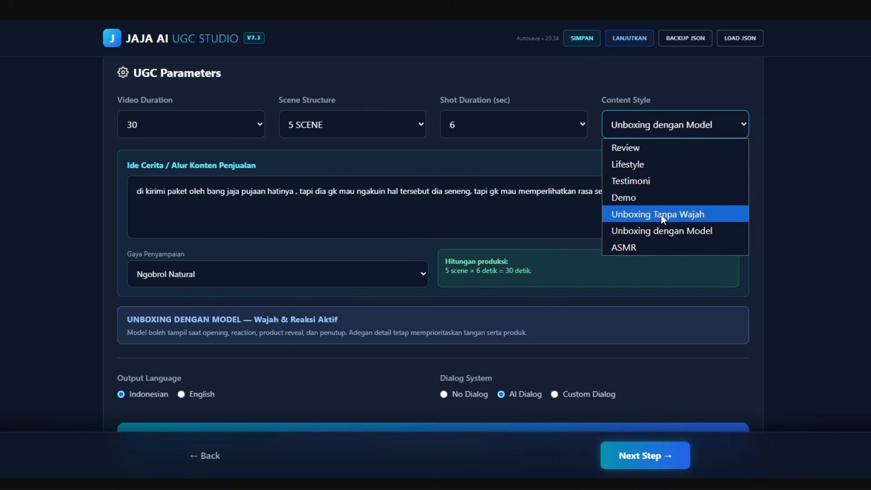
pyautogui.click(688, 232)
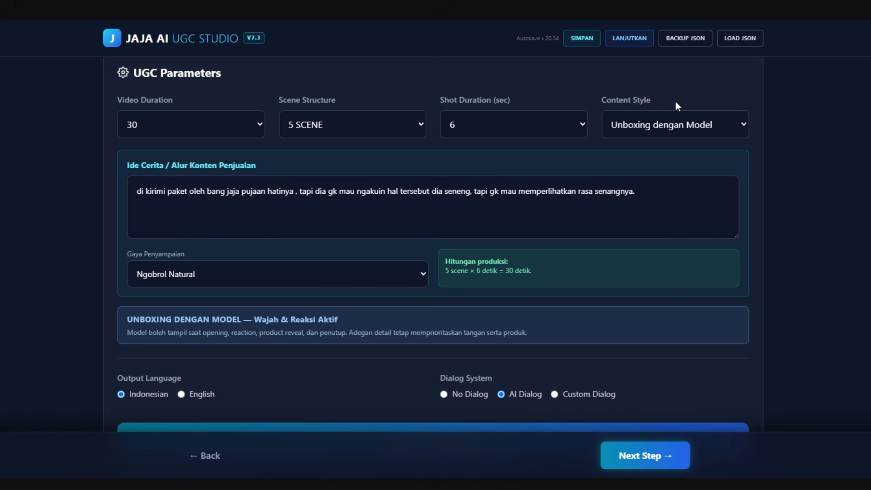
# - Try the Unboxing Tanpa Wajah content style, read its mode notice, and restore Unboxing dengan Model
pyautogui.click(677, 128)
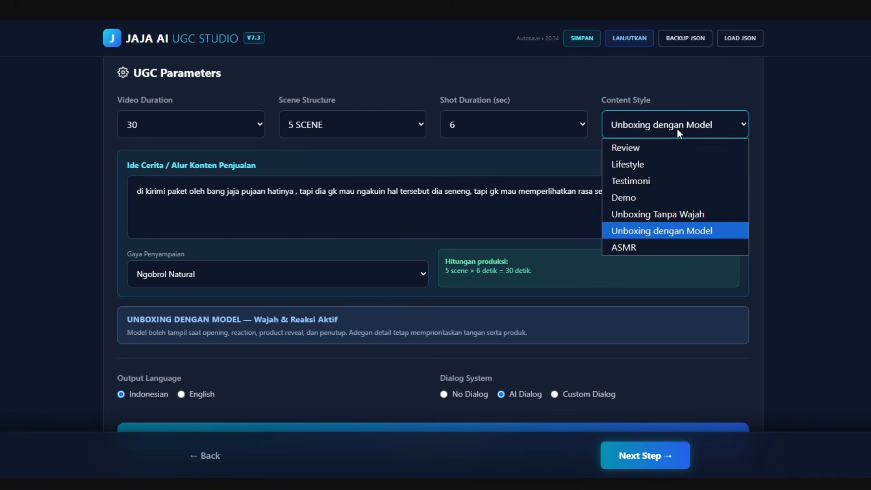
pyautogui.click(658, 218)
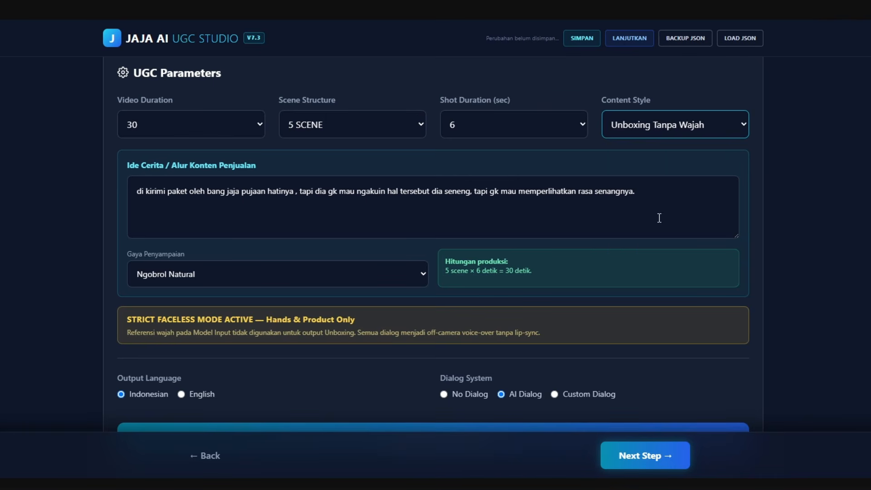
pyautogui.moveTo(128, 320); pyautogui.dragTo(359, 330)
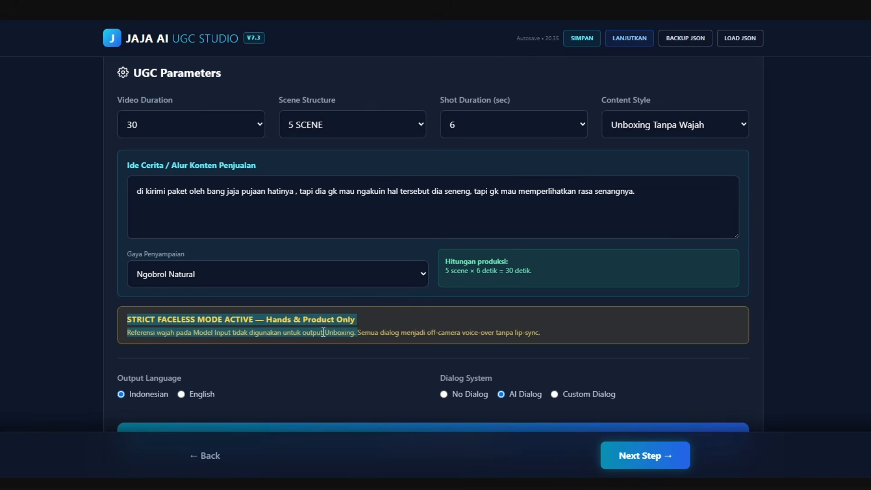
pyautogui.click(355, 319)
pyautogui.moveTo(128, 319); pyautogui.dragTo(391, 322)
pyautogui.click(393, 317)
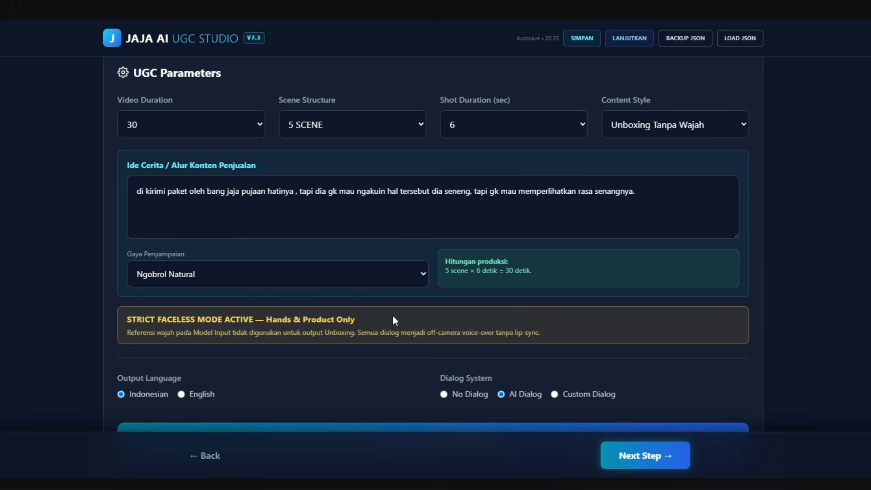
pyautogui.click(707, 124)
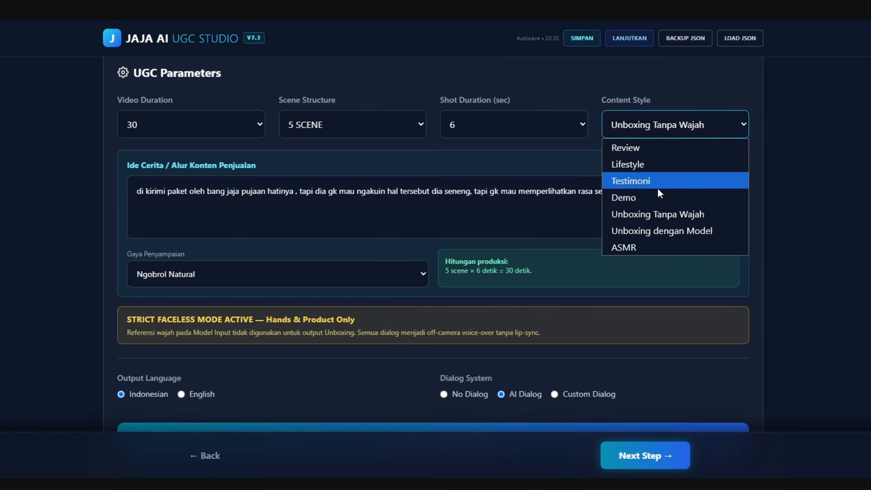
pyautogui.click(669, 232)
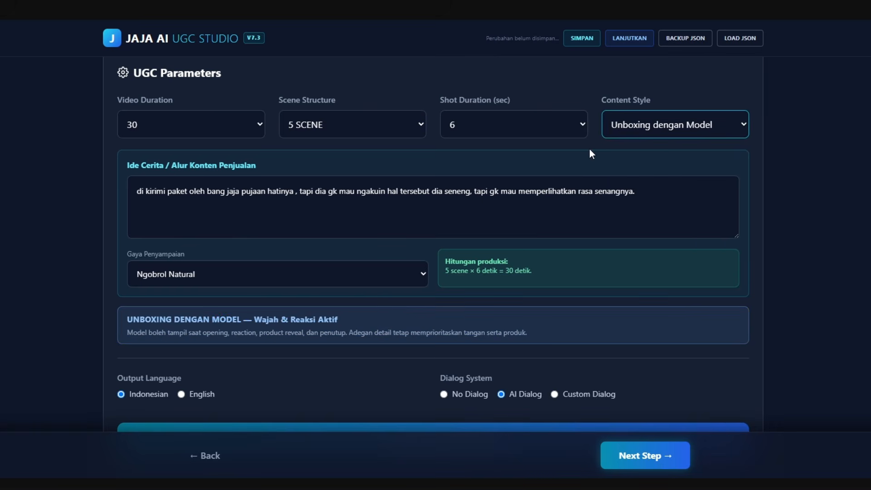
# - Review the story idea and sales content flow text in the UGC parameters
pyautogui.moveTo(137, 191); pyautogui.dragTo(670, 217)
pyautogui.click(410, 164)
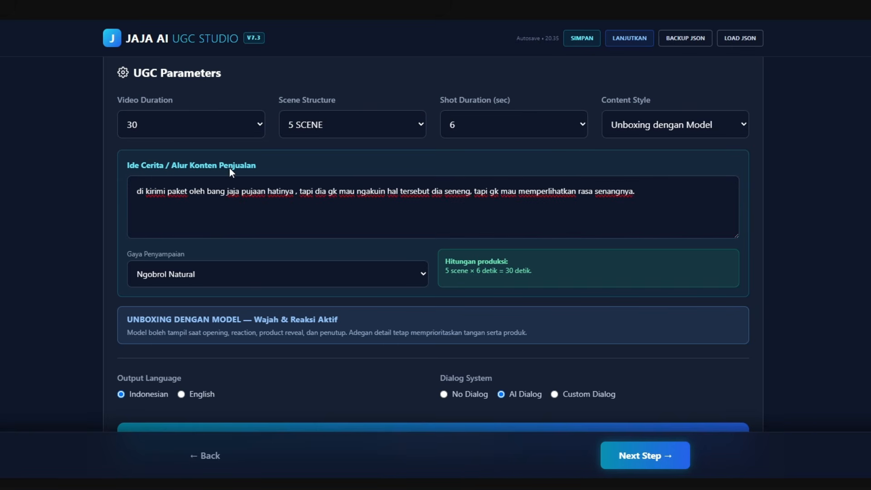
pyautogui.moveTo(137, 164); pyautogui.dragTo(259, 164)
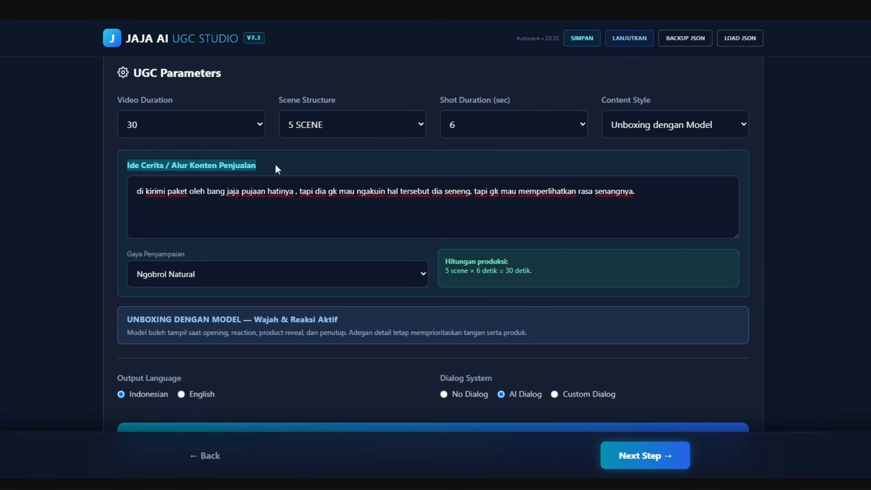
pyautogui.click(276, 165)
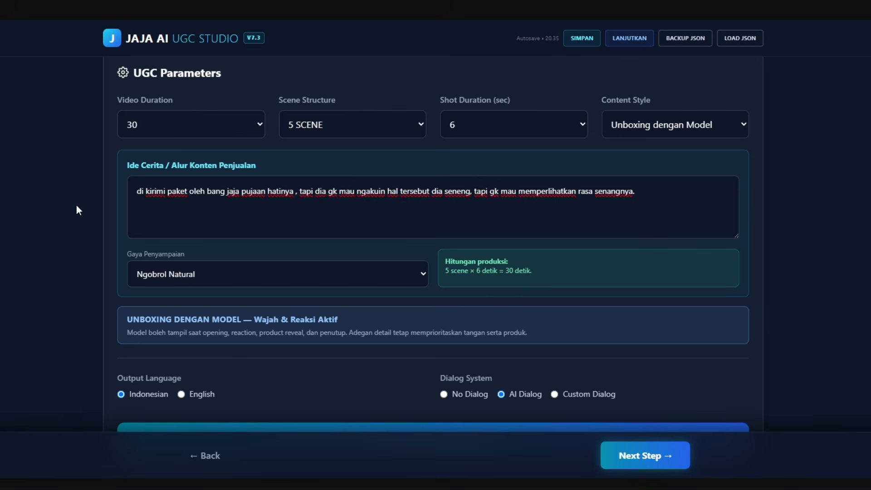
pyautogui.scroll(-1, 78, 209)
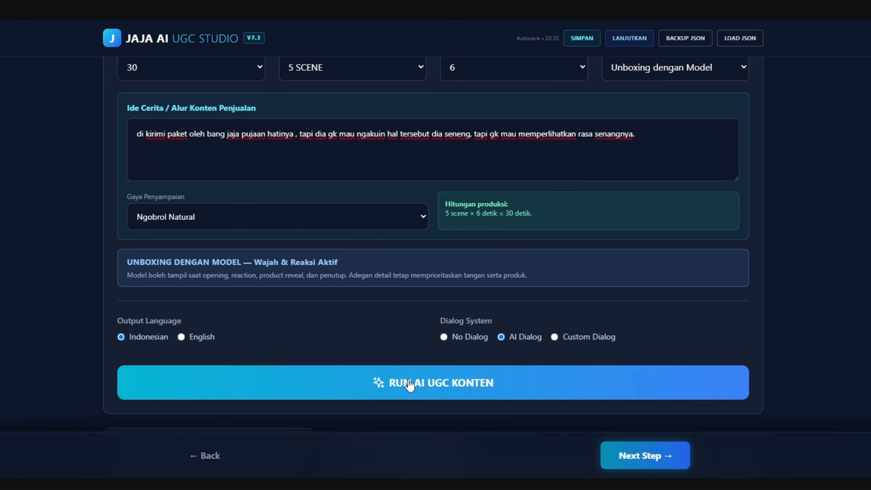
pyautogui.scroll(1, 410, 385)
# - Examine the available content style options without changing the selected style
pyautogui.click(647, 131)
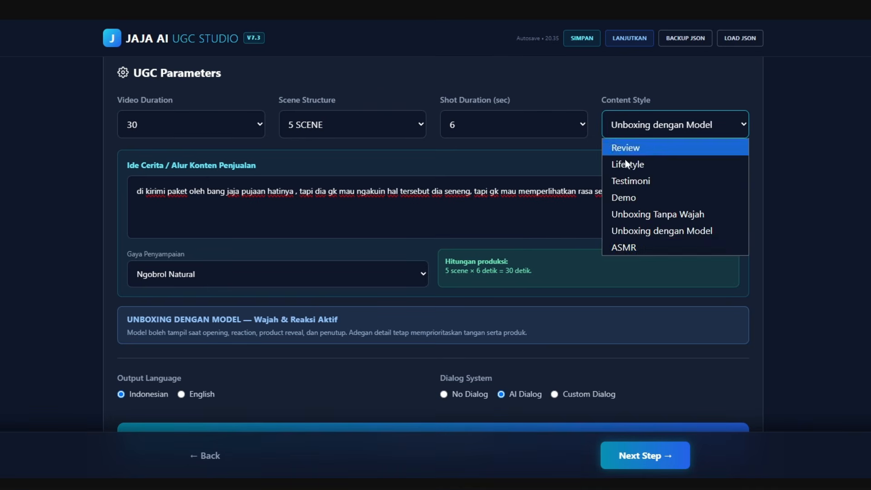
pyautogui.click(590, 82)
pyautogui.click(621, 126)
pyautogui.click(575, 88)
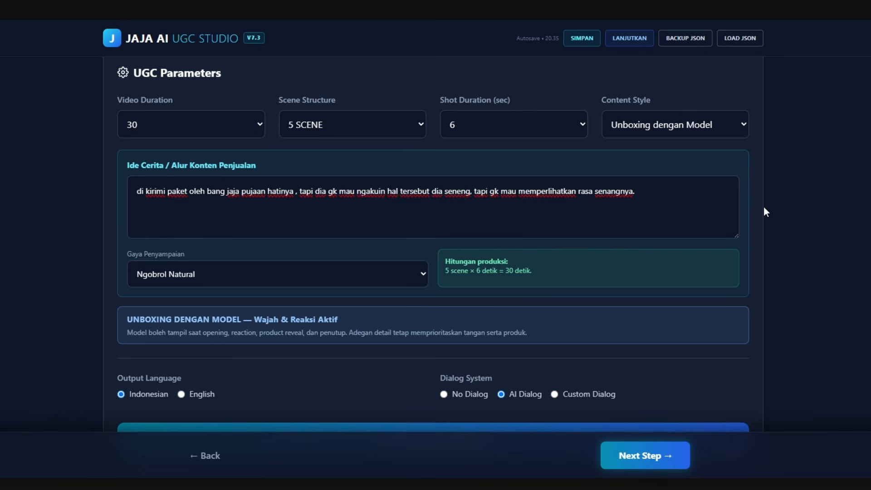
pyautogui.click(683, 121)
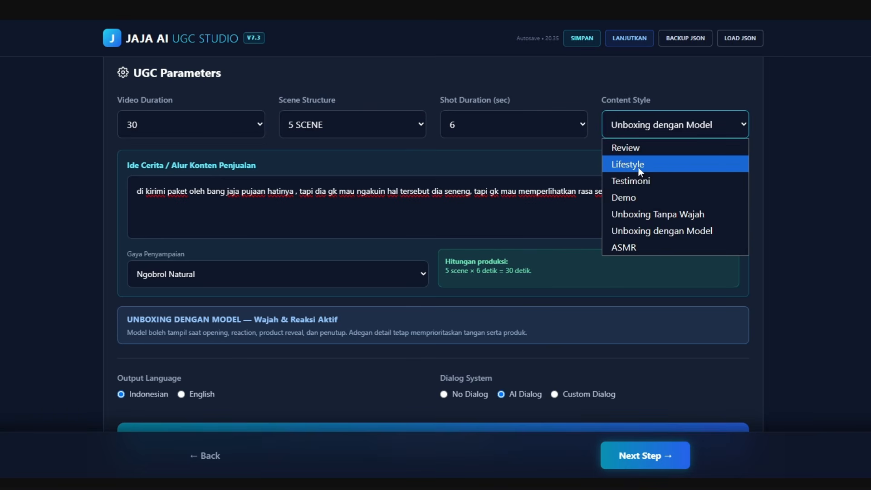
pyautogui.click(777, 149)
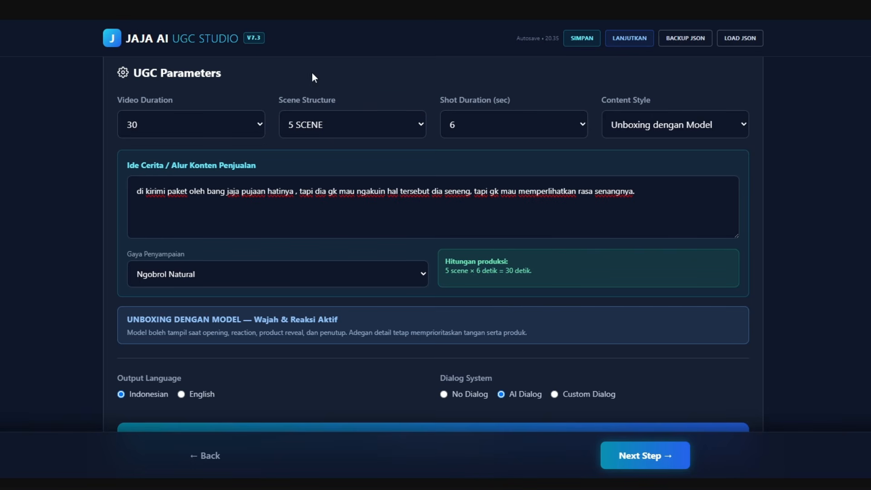
# - Set the delivery style to Ngobrol Natural and, after trying English, the output language to Indonesian
pyautogui.click(286, 283)
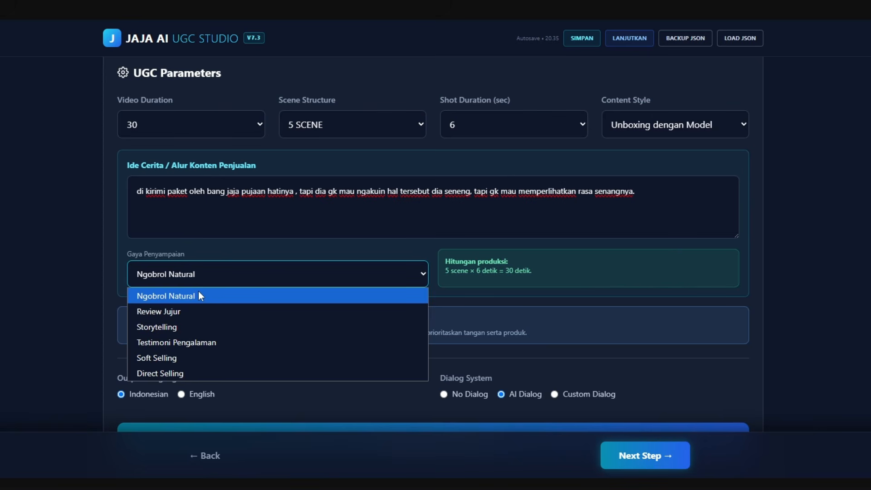
pyautogui.click(199, 295)
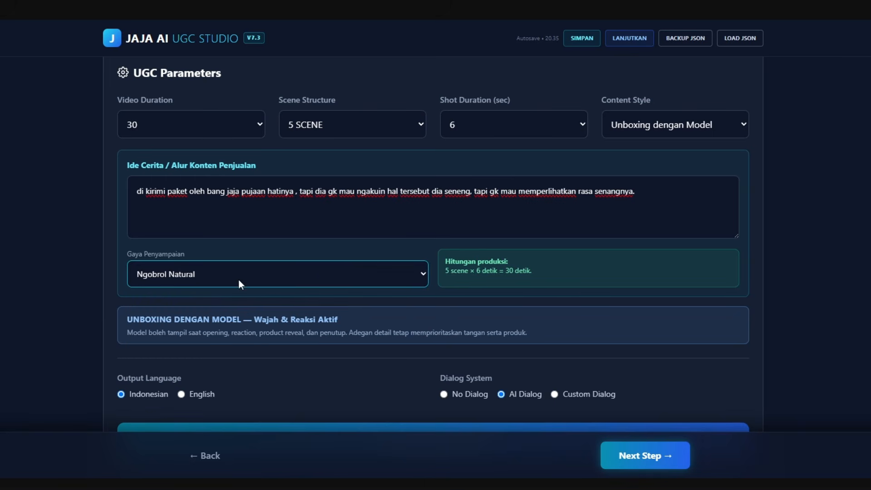
pyautogui.scroll(-1, 245, 375)
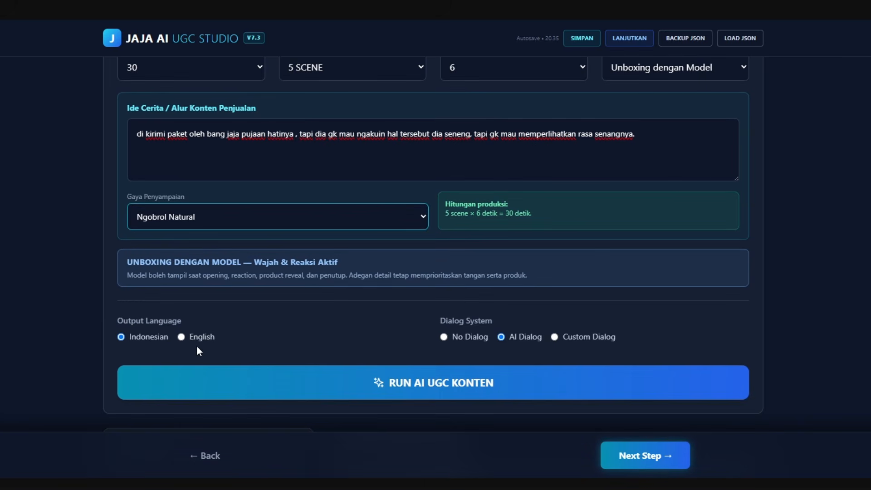
pyautogui.click(232, 350)
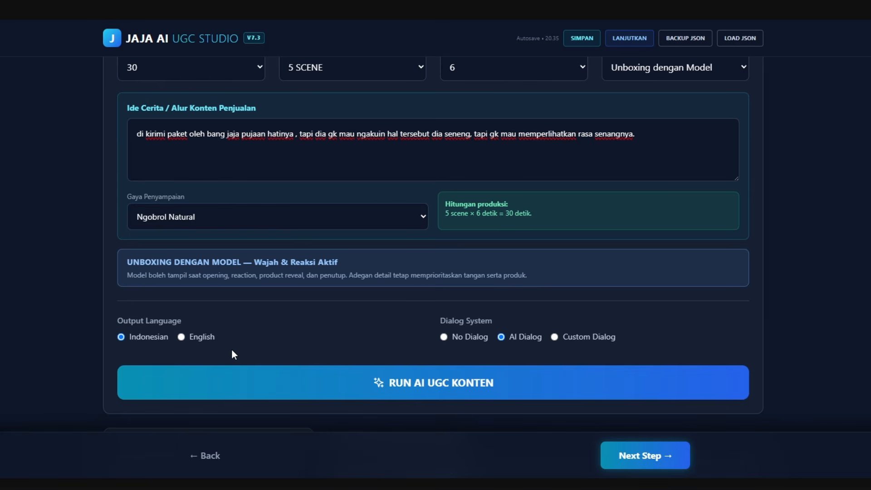
pyautogui.click(182, 337)
pyautogui.click(121, 337)
pyautogui.click(409, 338)
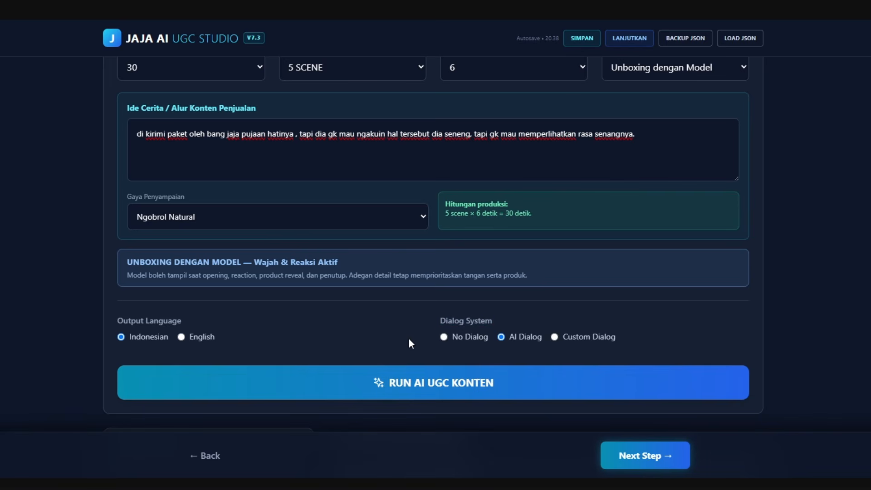
# - Try the No Dialog option and restore AI Dialog as the dialog system
pyautogui.click(444, 337)
pyautogui.click(501, 338)
pyautogui.moveTo(508, 340); pyautogui.dragTo(545, 347)
pyautogui.click(502, 347)
pyautogui.moveTo(562, 338); pyautogui.dragTo(620, 339)
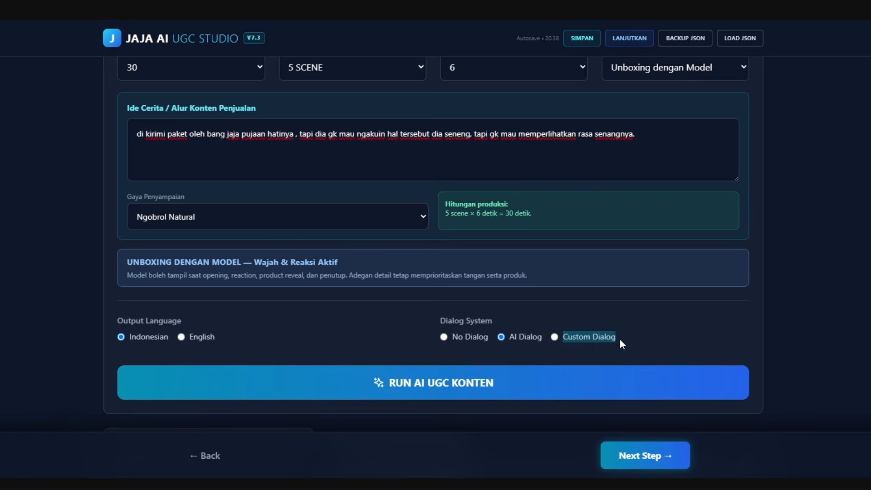
# - Check the Custom Dialog format, restore AI Dialog, and generate the AI UGC content
pyautogui.click(555, 336)
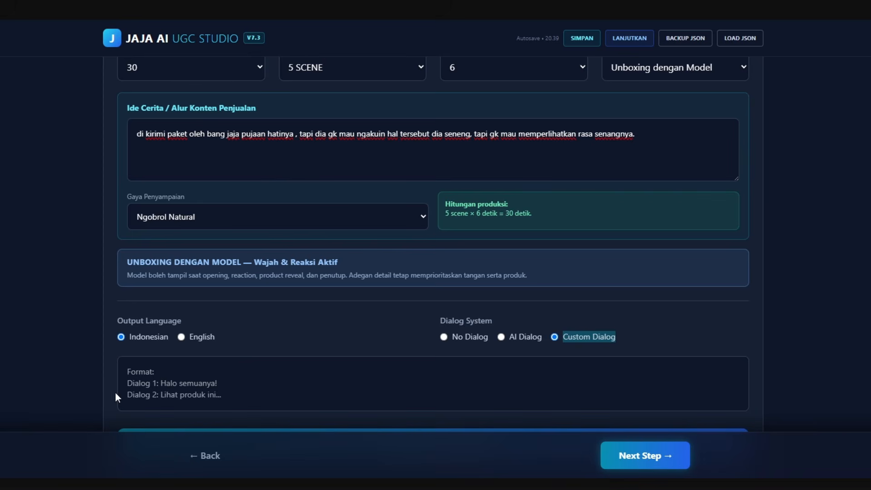
pyautogui.click(127, 384)
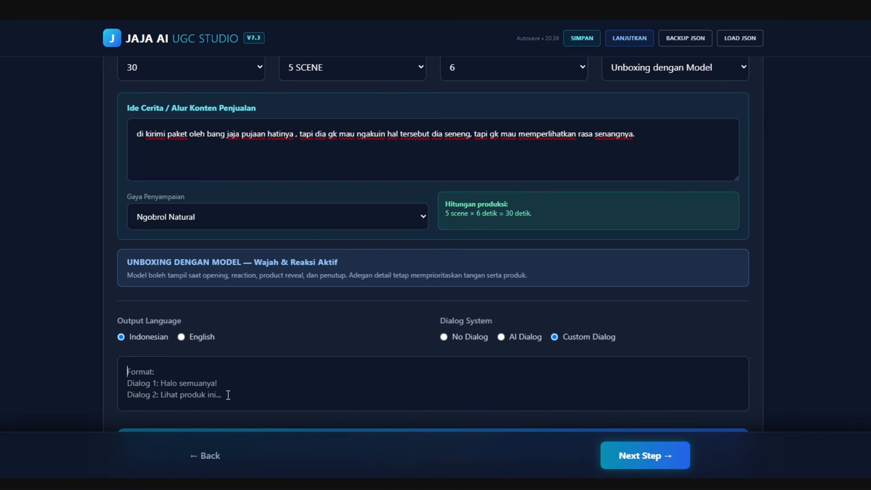
pyautogui.click(502, 339)
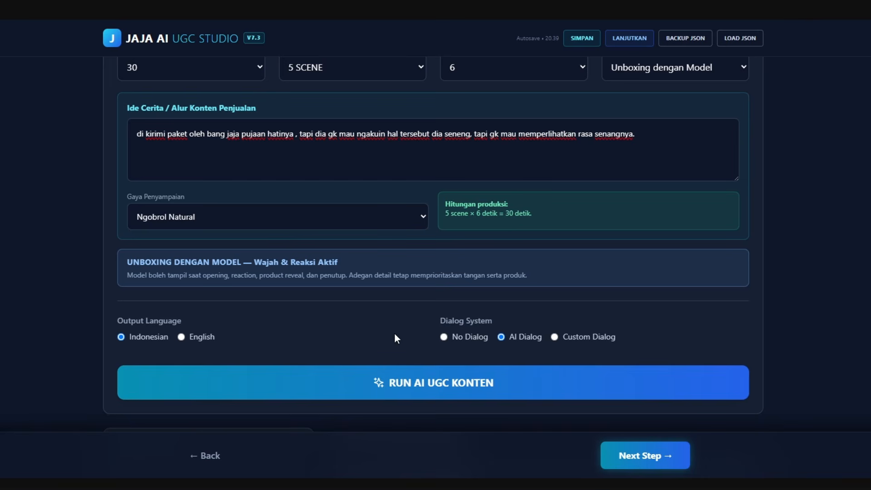
pyautogui.click(426, 385)
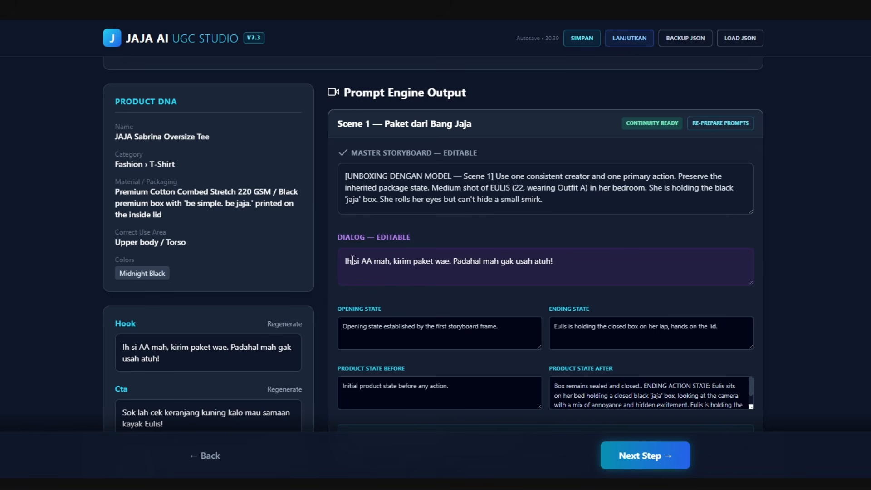
# - Review Scene 1's storyboard, editable dialog, opening and ending states, product states and prompt previews in the Prompt Engine Output
pyautogui.scroll(-1, 336, 273)
pyautogui.scroll(1, 338, 276)
pyautogui.scroll(-1, 411, 236)
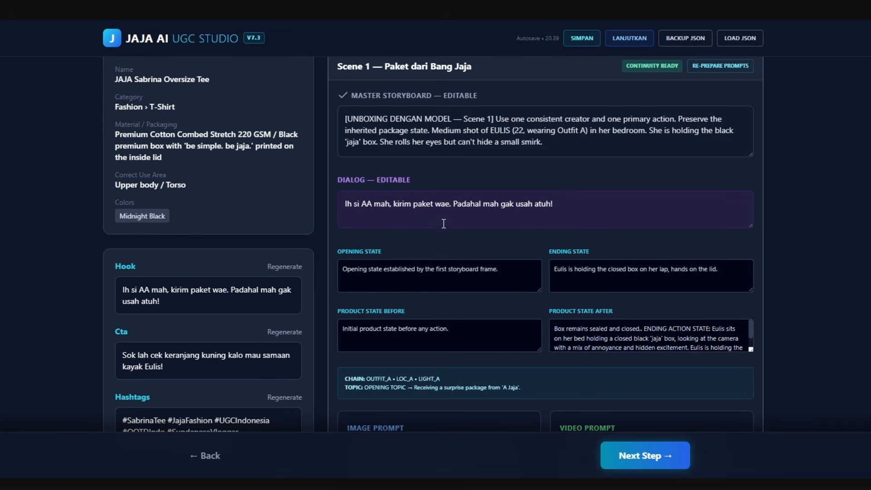
pyautogui.click(475, 204)
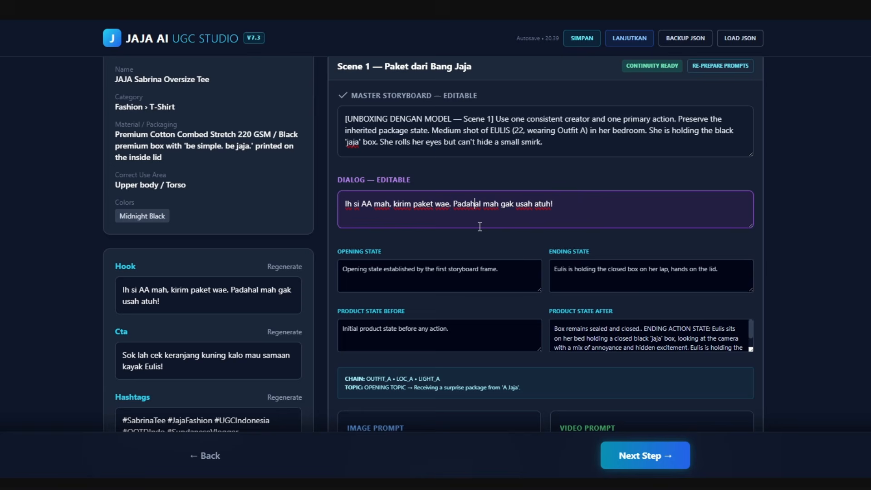
pyautogui.click(477, 268)
pyautogui.click(523, 250)
pyautogui.moveTo(561, 207); pyautogui.dragTo(341, 215)
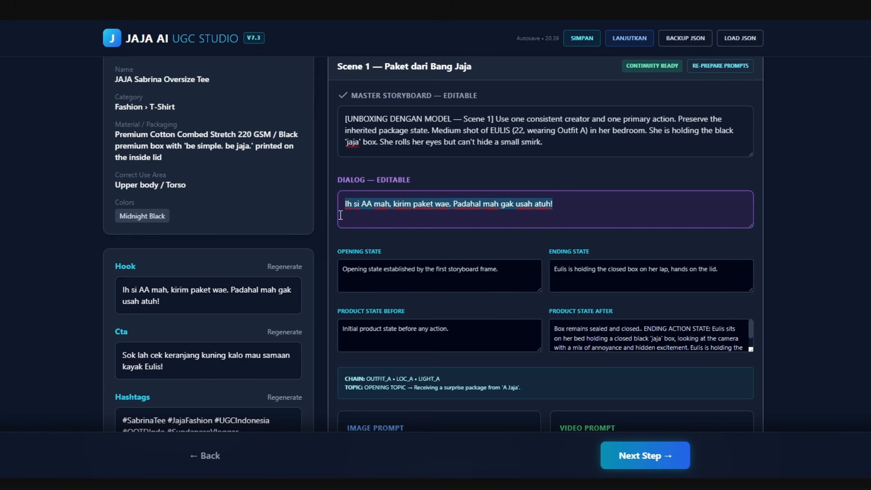
pyautogui.click(443, 233)
pyautogui.click(564, 203)
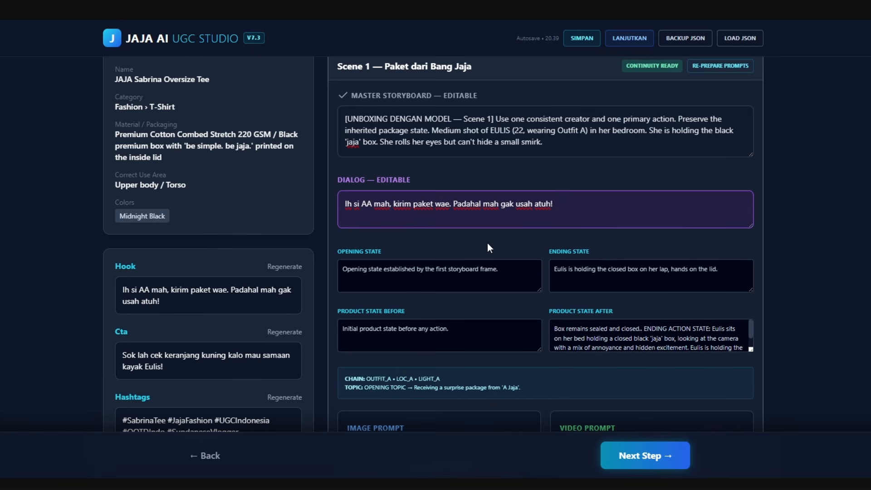
pyautogui.click(598, 269)
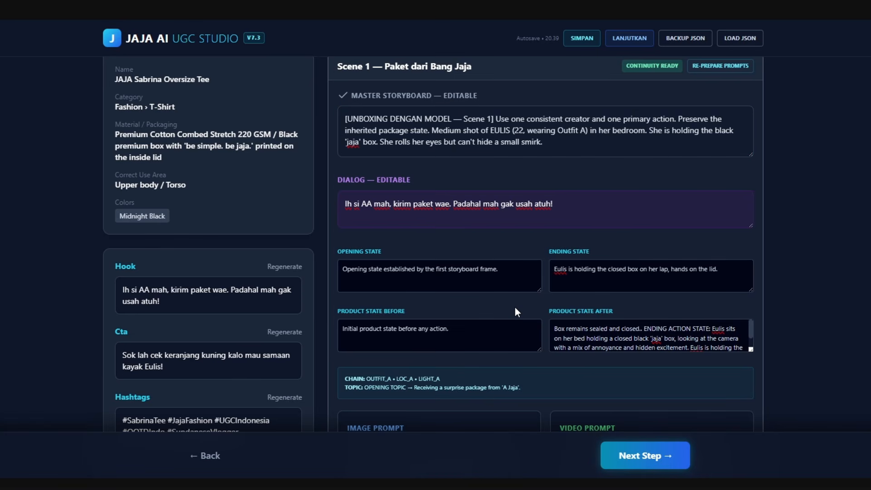
pyautogui.scroll(-1, 751, 324)
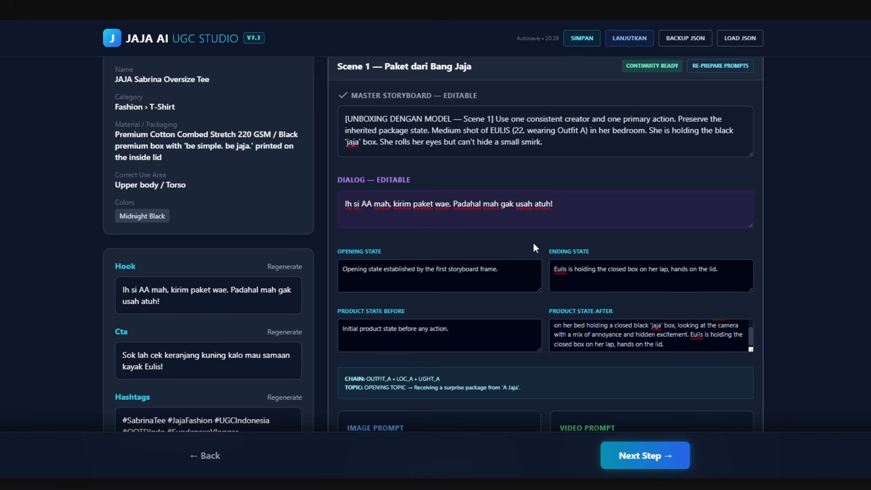
pyautogui.scroll(-1, 533, 244)
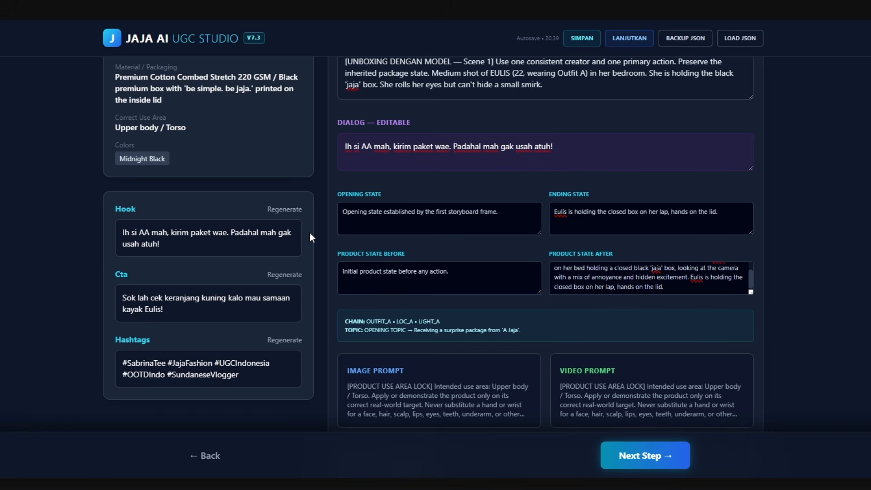
# - Advance to the Image Generator stage and look through the rendered images for Scenes 1 to 5
pyautogui.click(643, 458)
pyautogui.scroll(1, 408, 248)
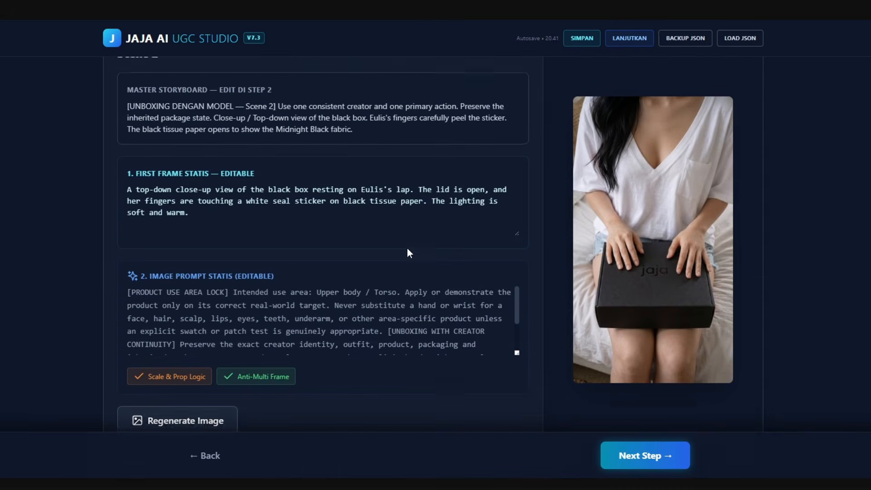
pyautogui.scroll(13, 407, 248)
pyautogui.scroll(-8, 407, 249)
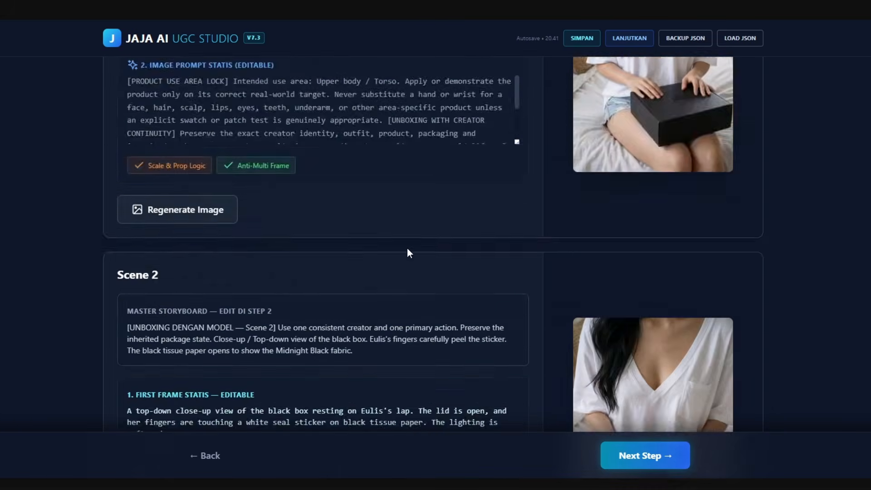
pyautogui.scroll(-20, 407, 253)
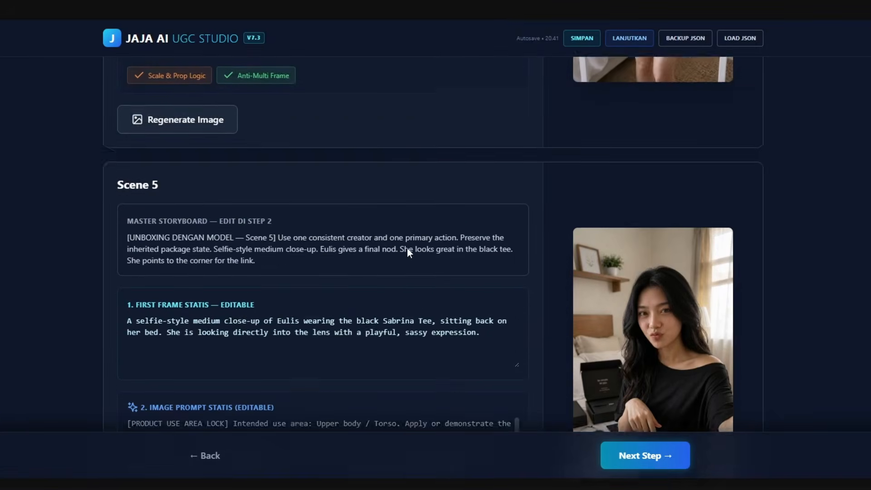
pyautogui.scroll(-2, 407, 248)
pyautogui.scroll(20, 538, 254)
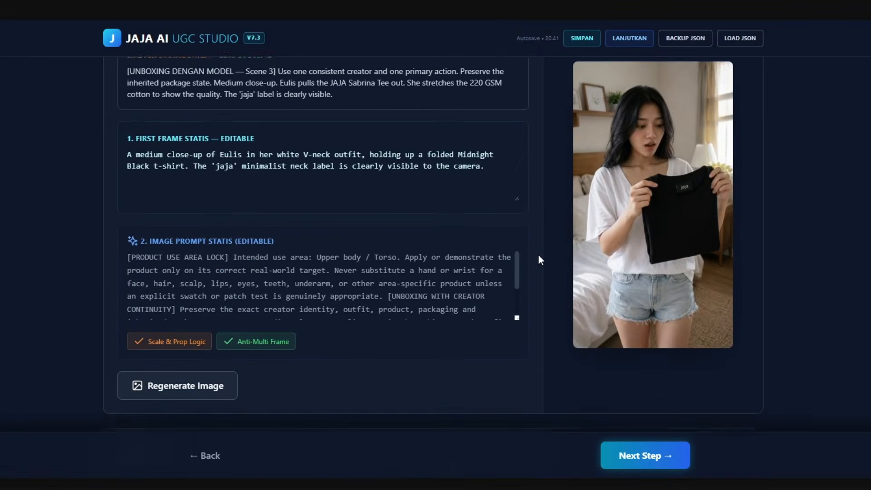
pyautogui.scroll(20, 538, 260)
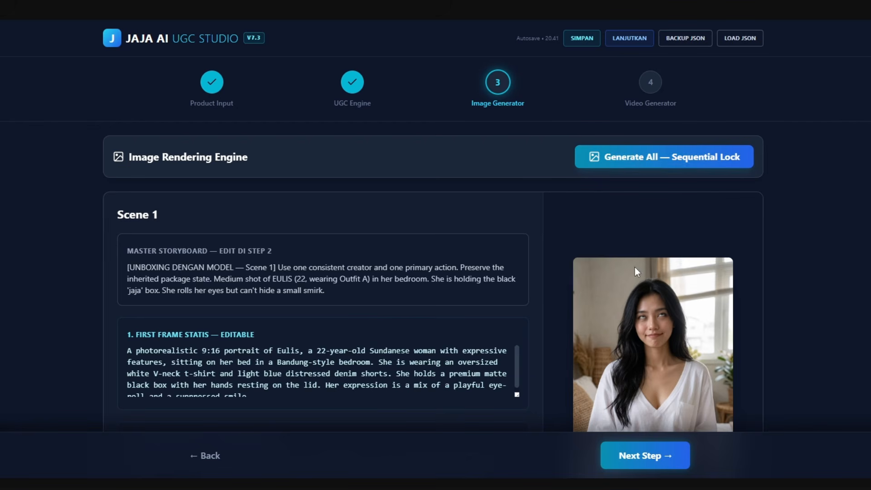
# - Examine the Scene 1 to Scene 4 images alongside their storyboard and first-frame descriptions
pyautogui.scroll(-20, 636, 282)
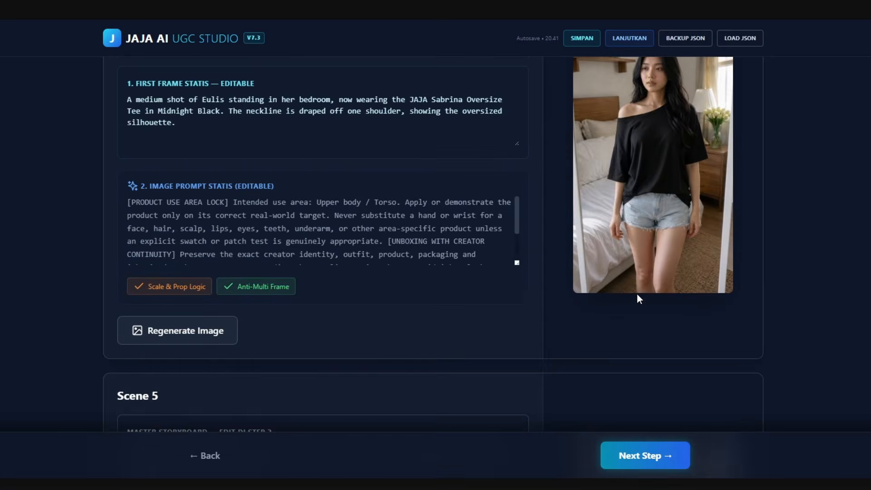
pyautogui.scroll(2, 637, 294)
pyautogui.scroll(-2, 628, 223)
pyautogui.scroll(12, 591, 230)
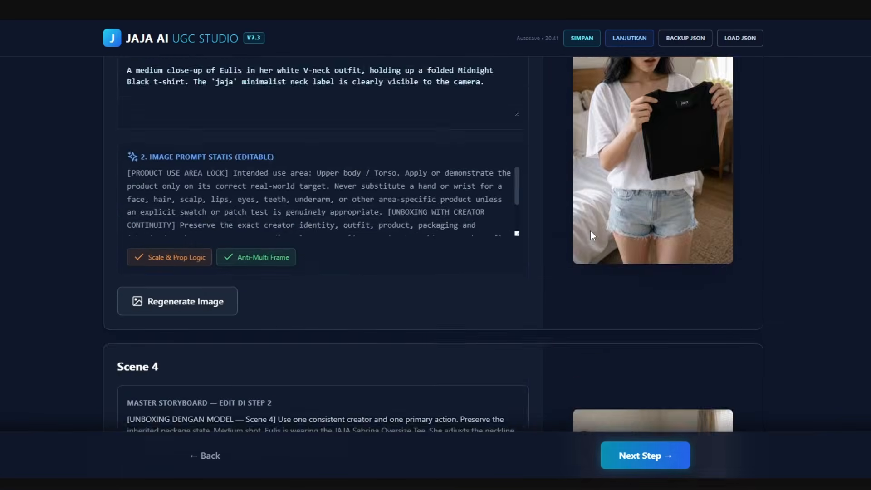
pyautogui.scroll(20, 591, 231)
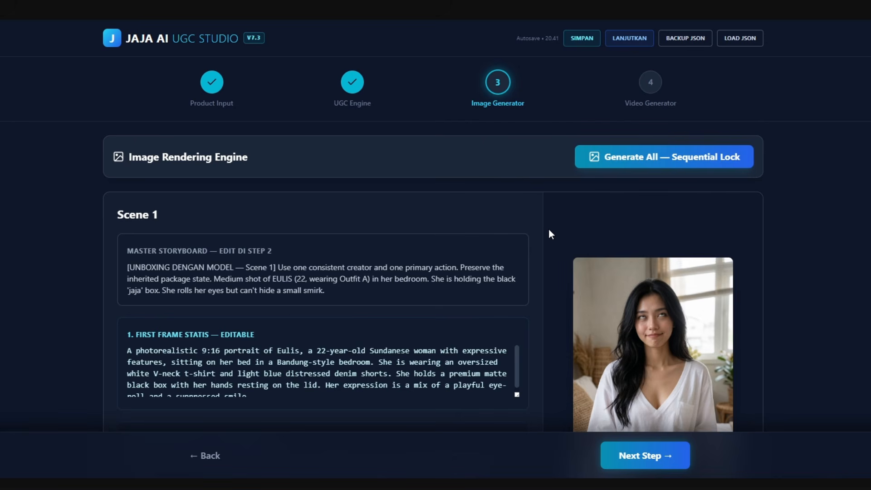
pyautogui.scroll(-1, 549, 231)
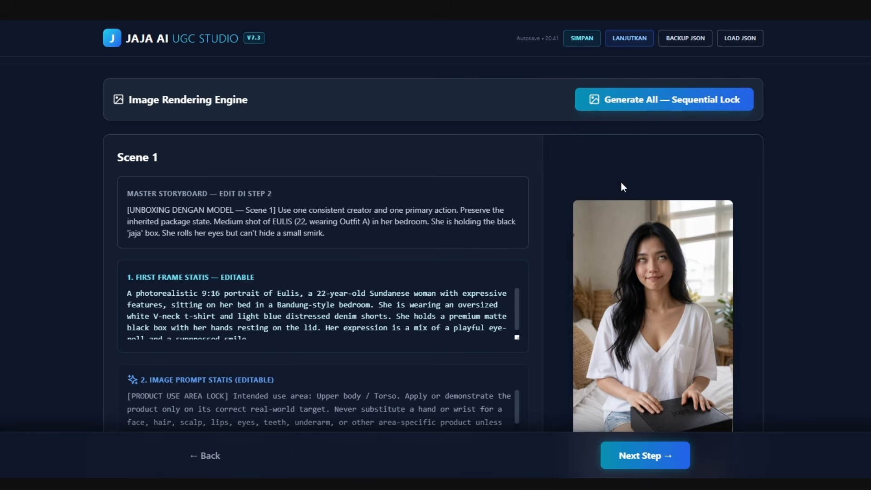
pyautogui.scroll(-1, 666, 265)
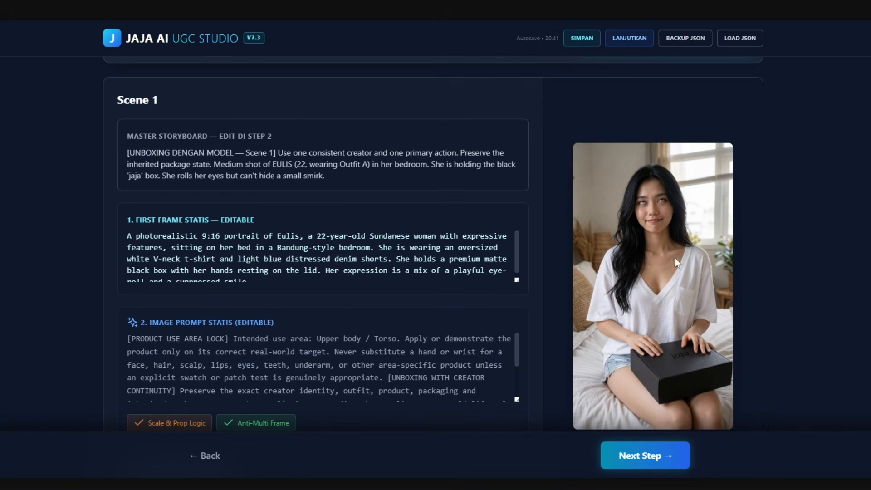
pyautogui.scroll(-7, 674, 258)
pyautogui.scroll(-8, 637, 274)
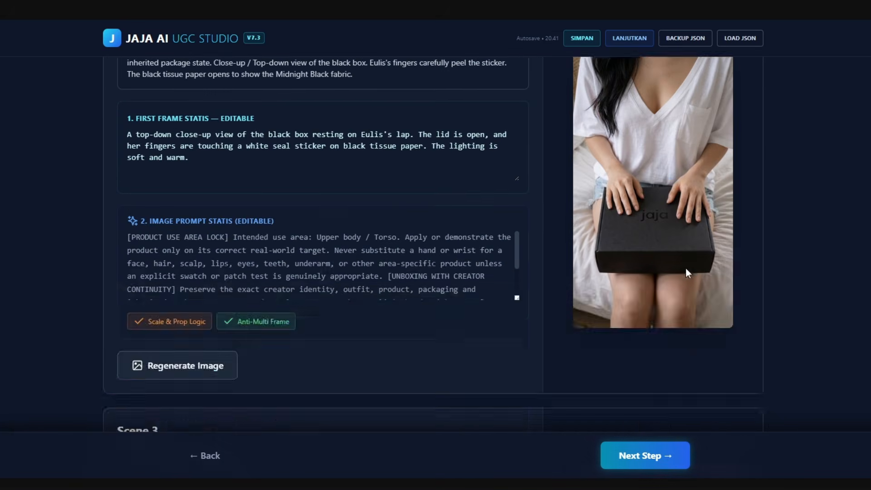
pyautogui.scroll(-4, 700, 276)
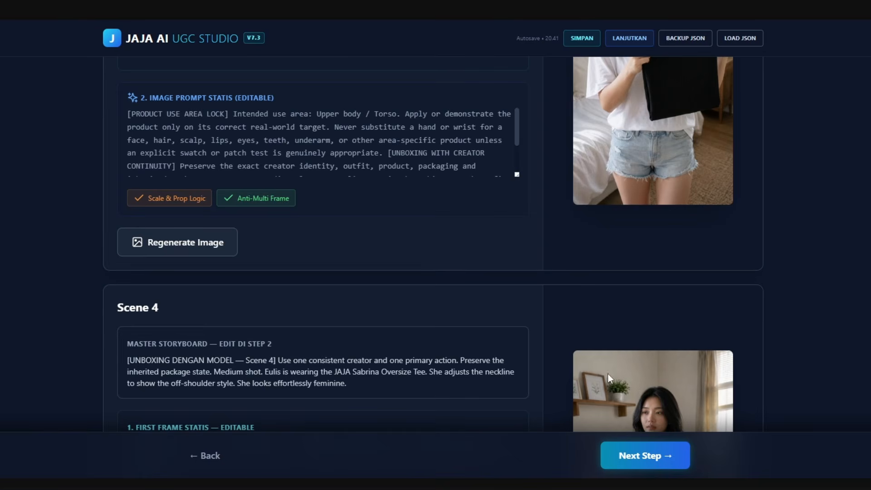
pyautogui.scroll(20, 636, 331)
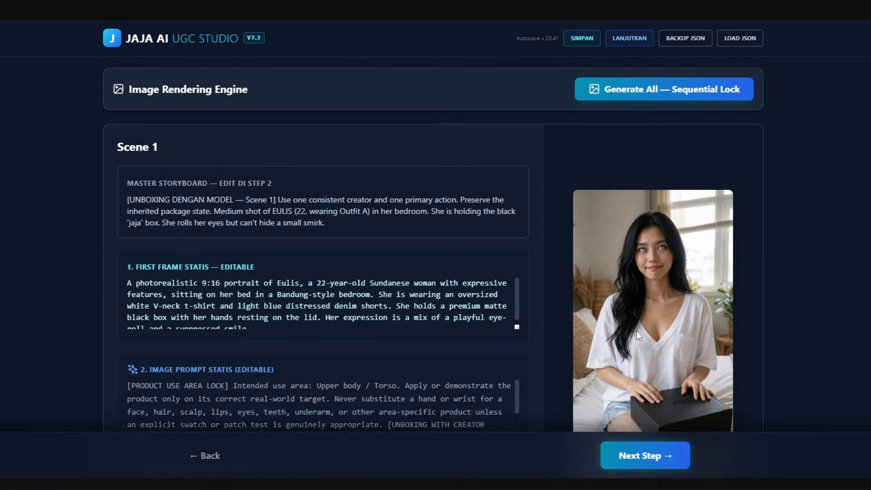
# - Compare the Scene 1 and Scene 2 images for continuity of the creator, white outfit and black box
pyautogui.scroll(2, 636, 331)
pyautogui.scroll(-3, 636, 331)
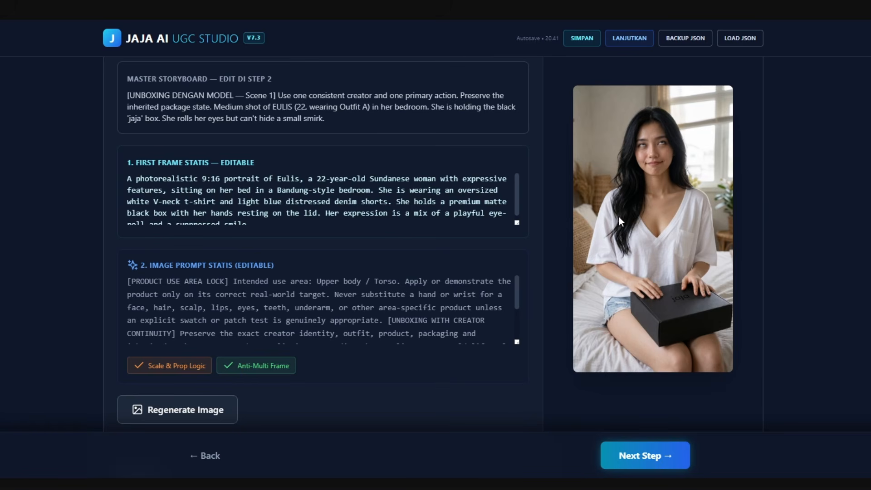
pyautogui.scroll(-6, 620, 216)
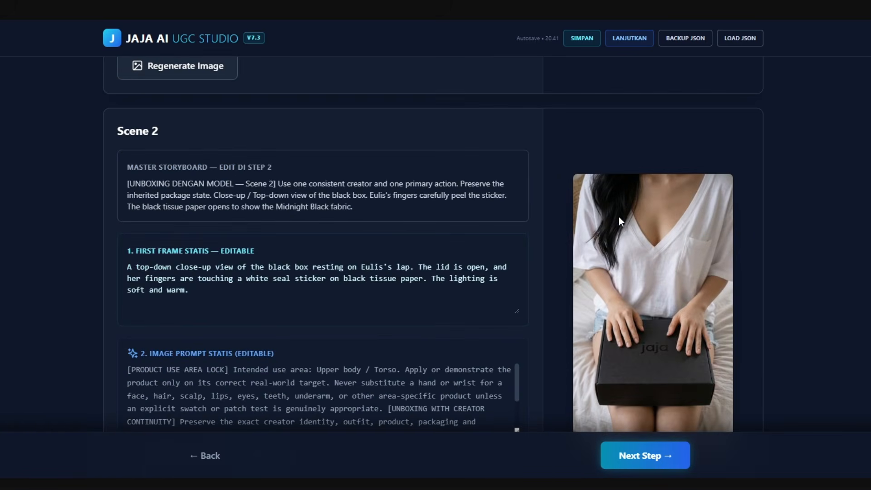
pyautogui.scroll(-1, 647, 328)
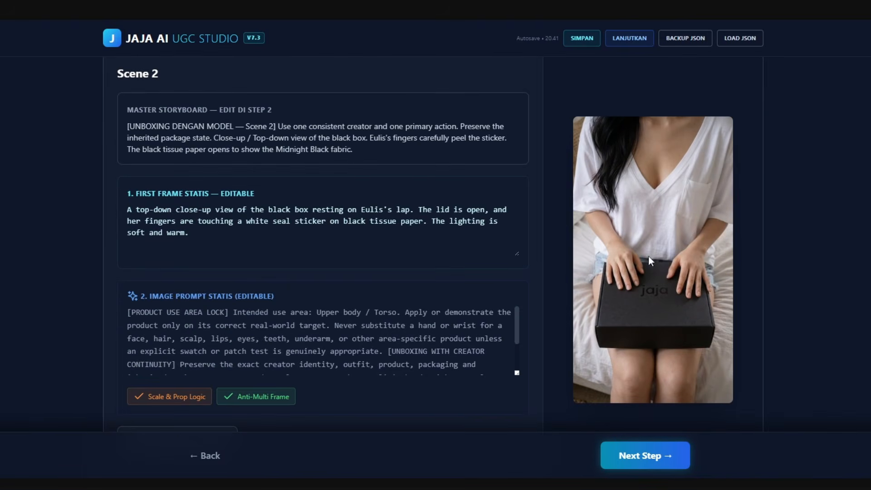
pyautogui.scroll(1, 646, 252)
pyautogui.scroll(6, 645, 245)
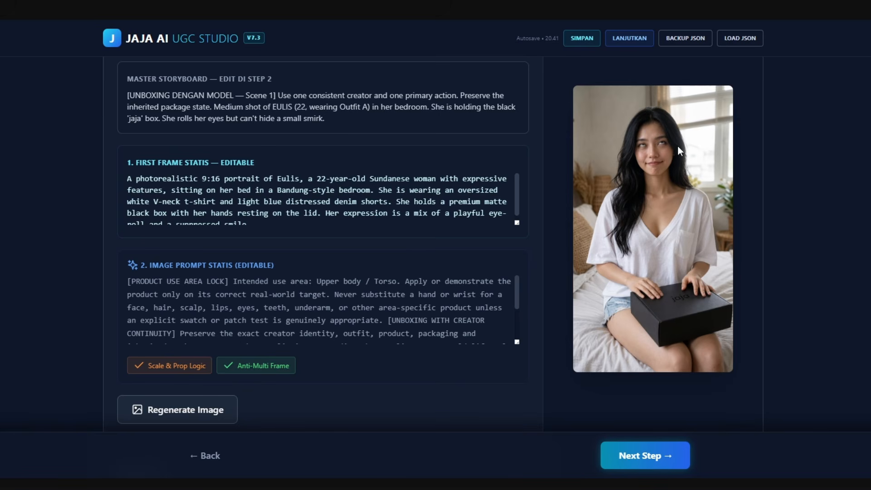
pyautogui.scroll(-7, 658, 197)
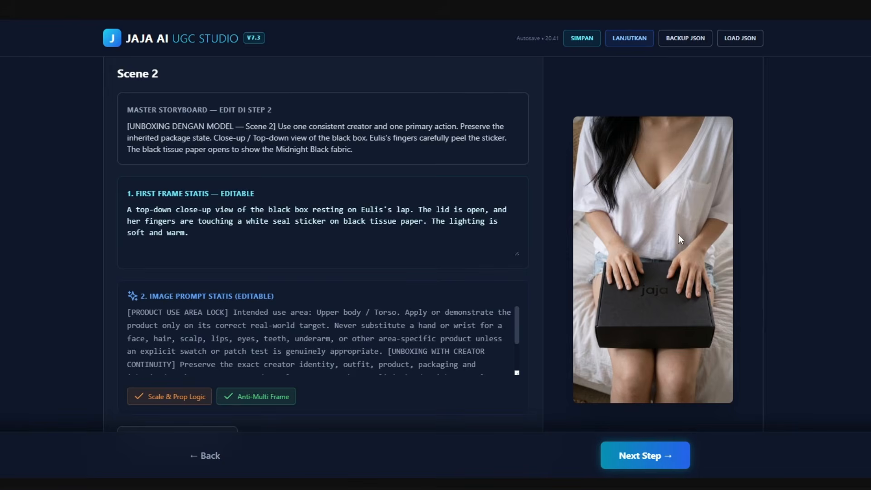
# - Check the creator, T-shirt and bedroom setting for consistency across the scene images through Scene 5
pyautogui.scroll(-13, 679, 234)
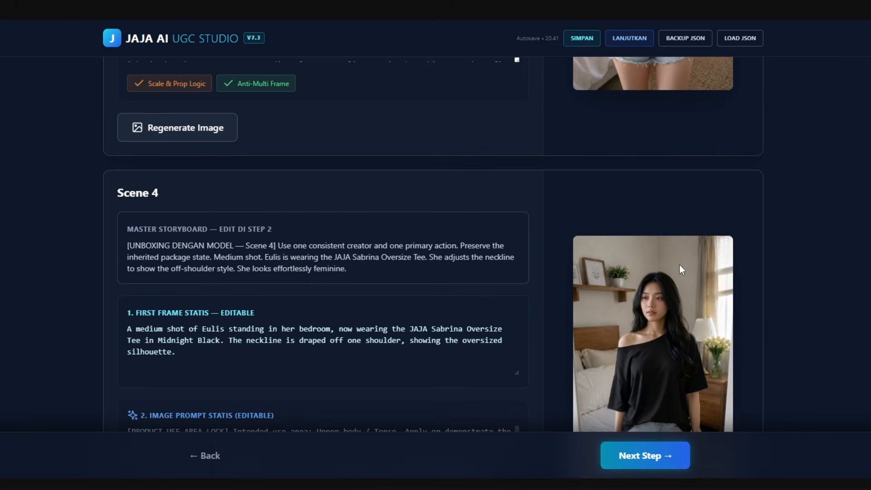
pyautogui.scroll(-8, 647, 324)
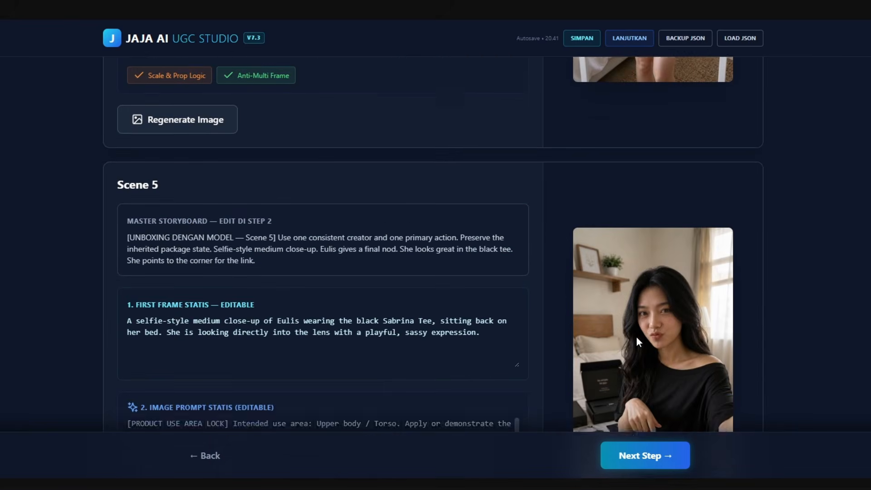
pyautogui.scroll(-2, 673, 366)
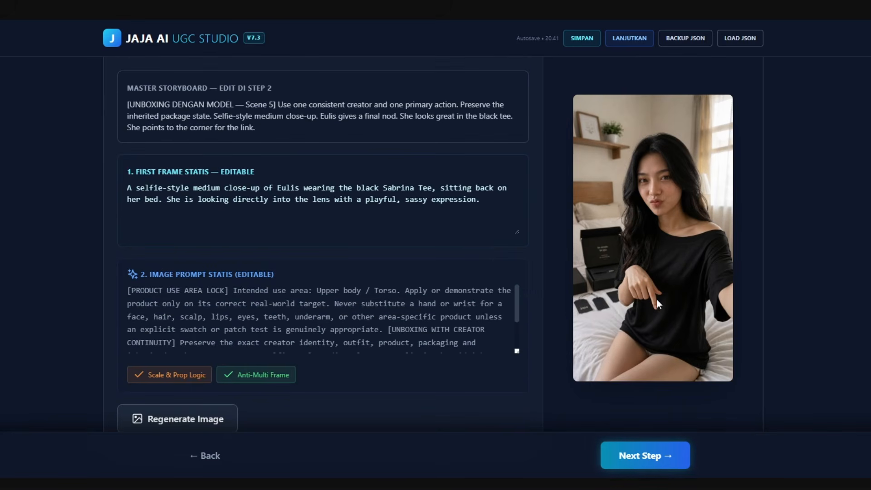
pyautogui.scroll(10, 660, 301)
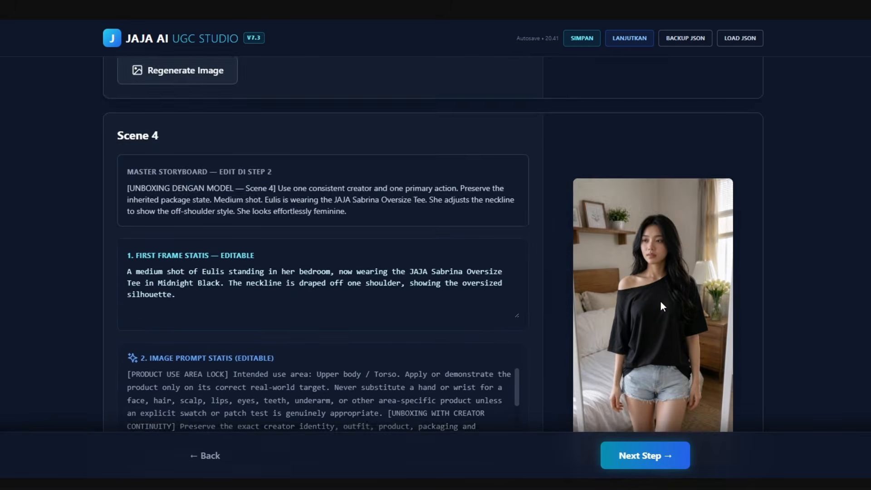
pyautogui.scroll(10, 661, 301)
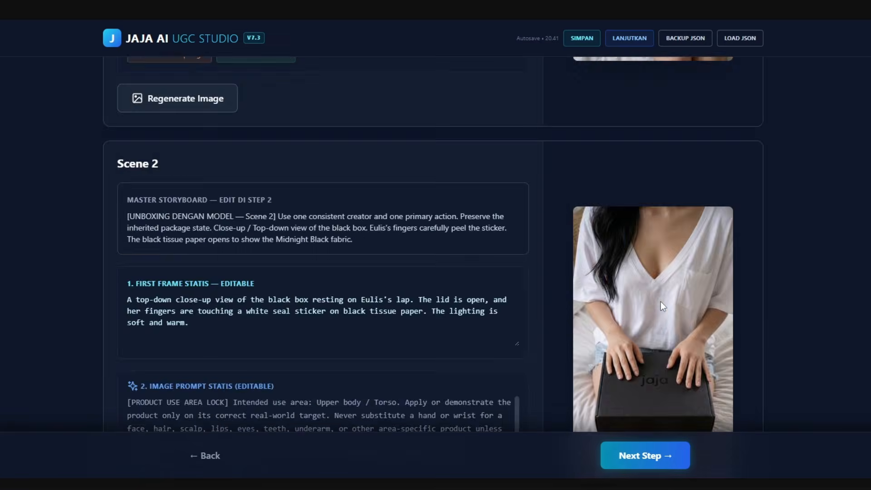
pyautogui.scroll(6, 661, 302)
pyautogui.scroll(-5, 634, 198)
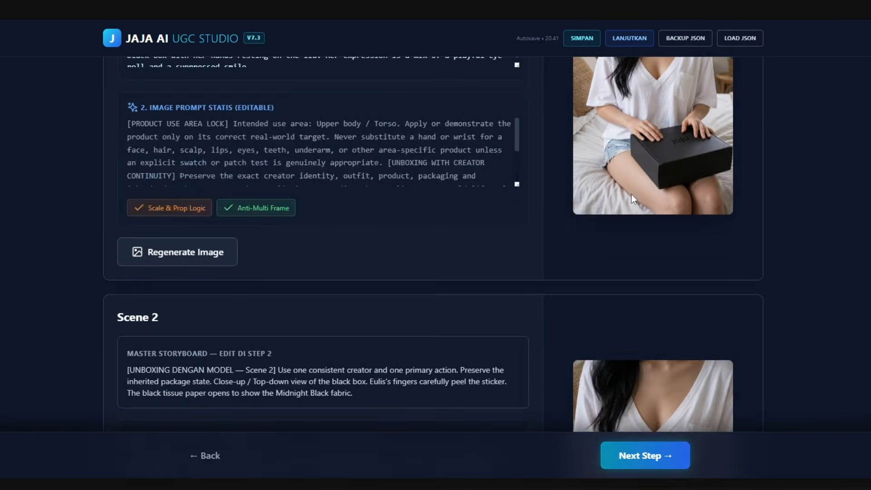
pyautogui.scroll(-5, 659, 238)
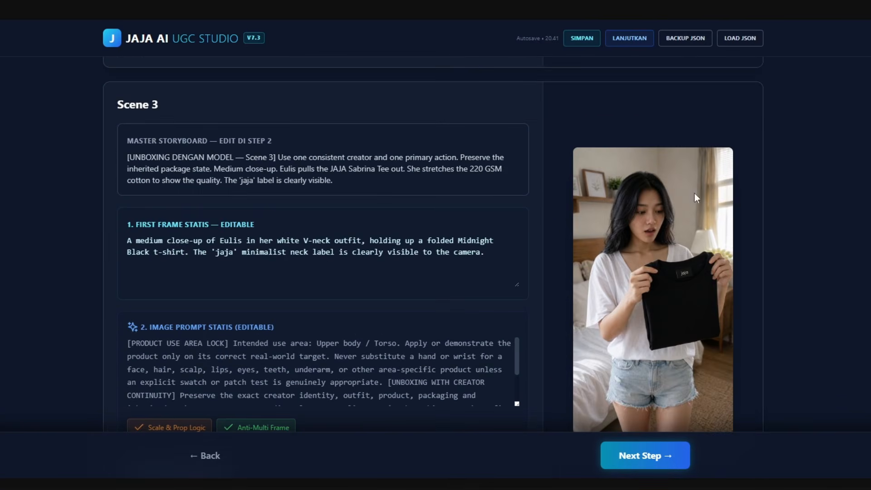
pyautogui.scroll(-5, 663, 249)
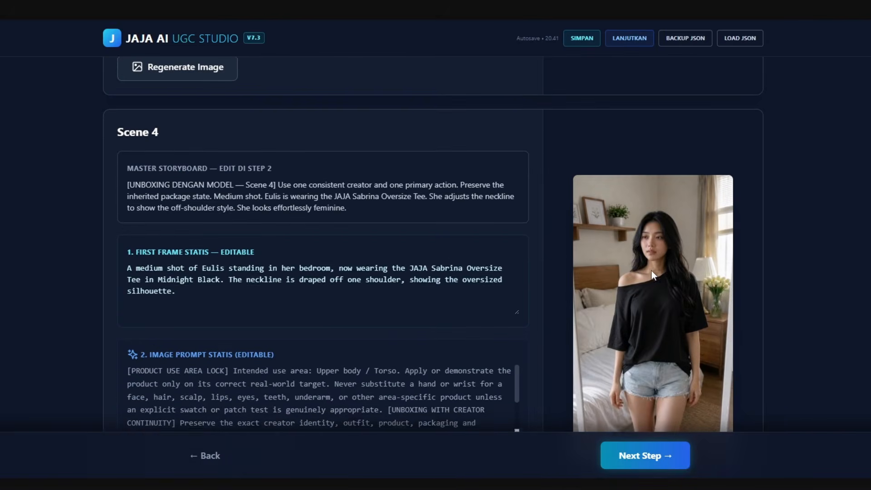
pyautogui.scroll(-5, 652, 271)
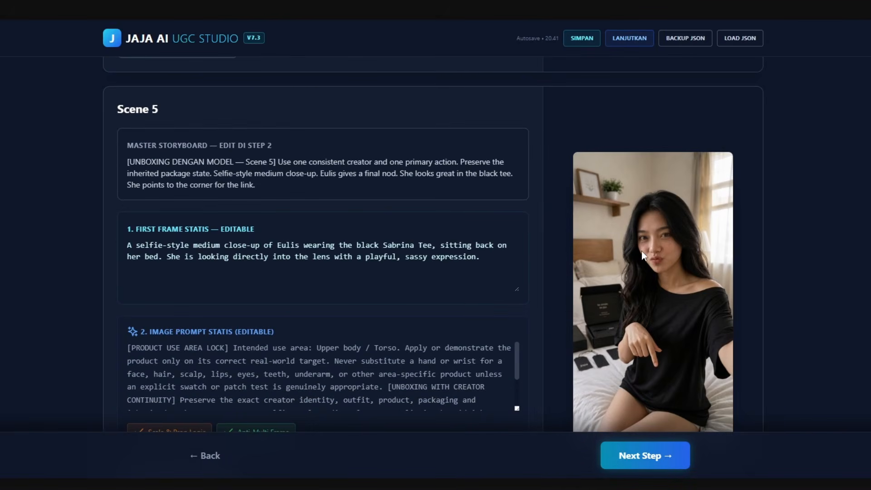
pyautogui.scroll(-1, 679, 286)
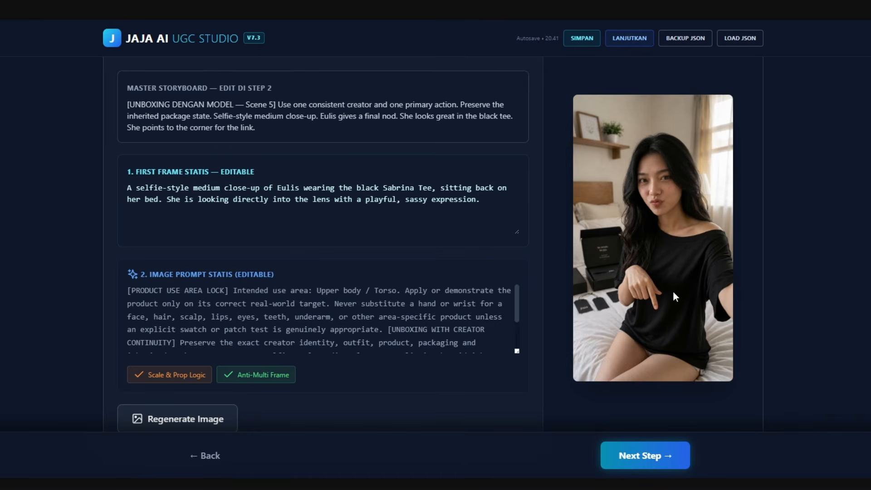
# - Look back through the generated scene images from Scene 5 up to Scene 1
pyautogui.scroll(12, 673, 293)
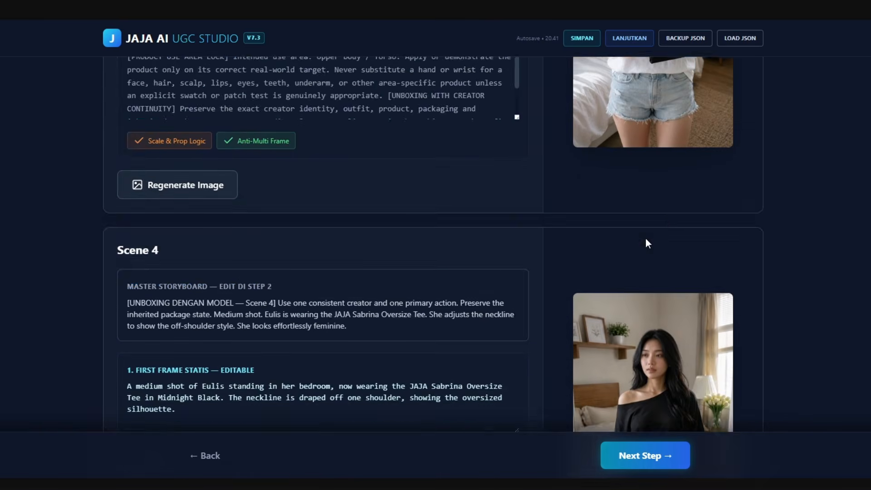
pyautogui.scroll(12, 646, 244)
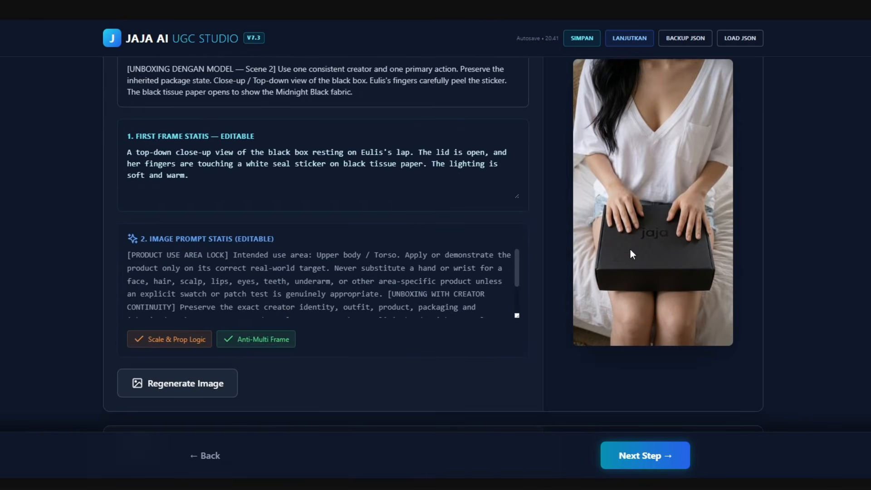
pyautogui.scroll(10, 632, 253)
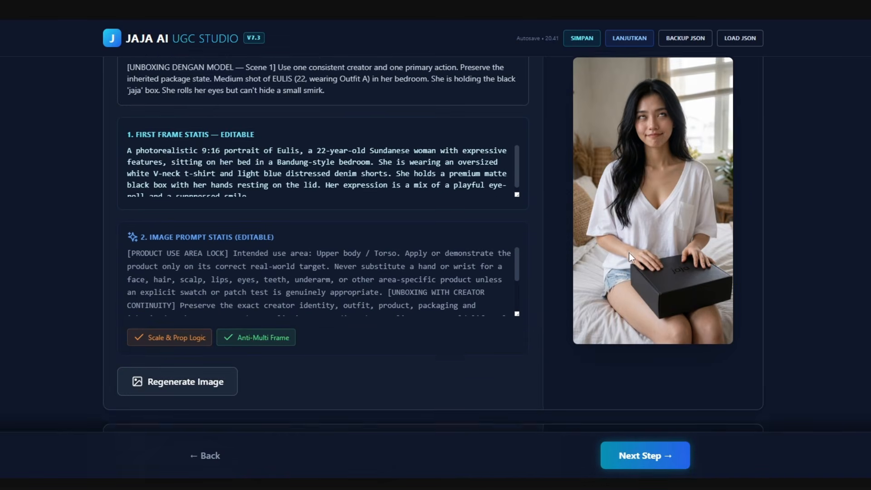
pyautogui.scroll(2, 629, 252)
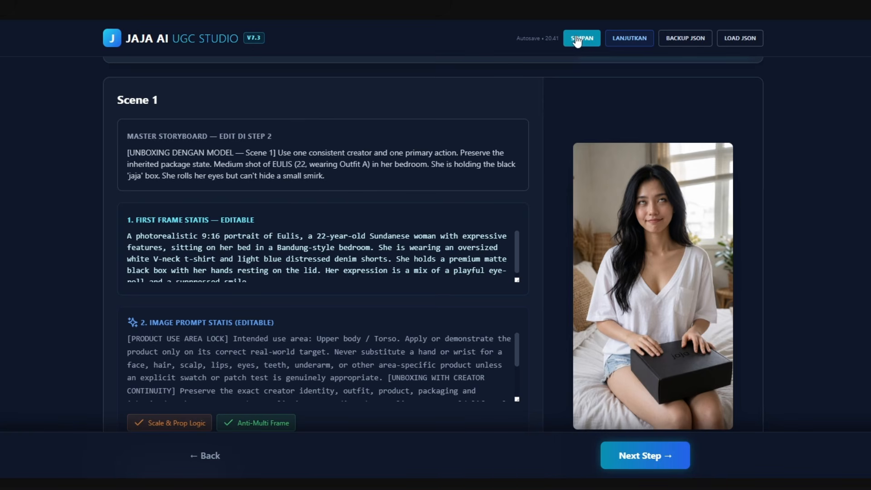
pyautogui.moveTo(518, 42); pyautogui.dragTo(538, 58)
pyautogui.click(565, 83)
pyautogui.scroll(-1, 566, 89)
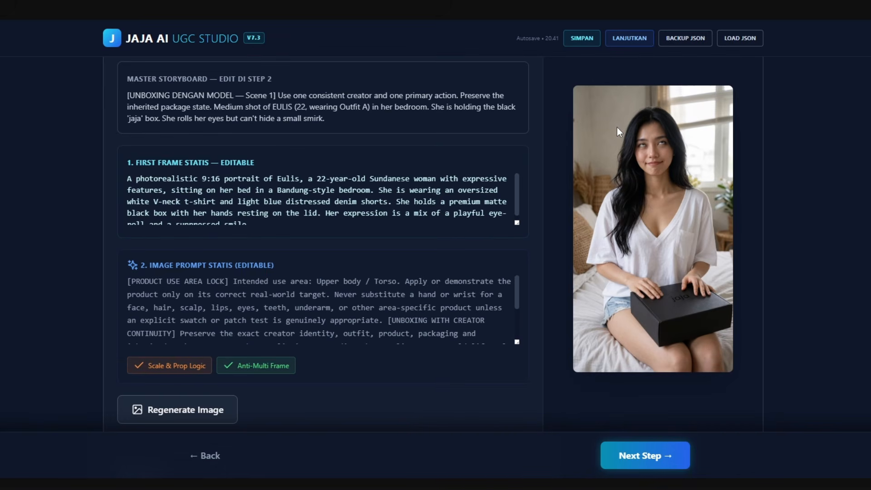
# - Read Scene 1's first-frame description and its static image prompt through to the end
pyautogui.click(388, 199)
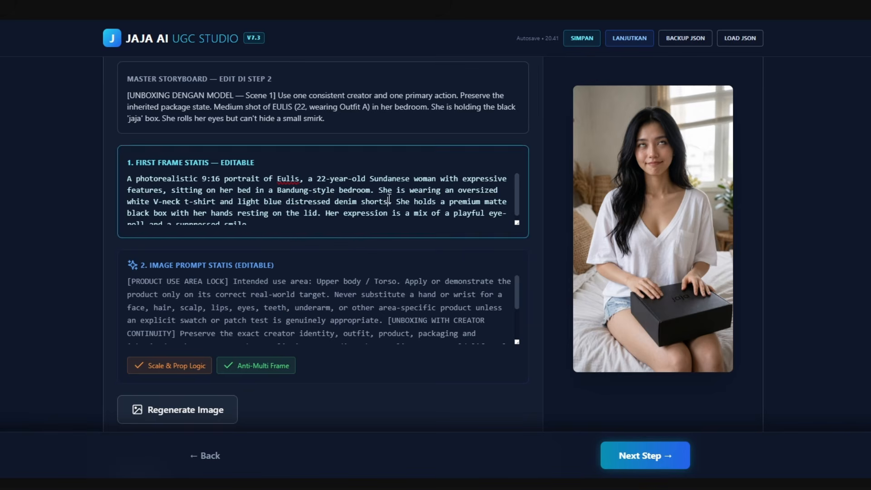
pyautogui.scroll(-2, 386, 307)
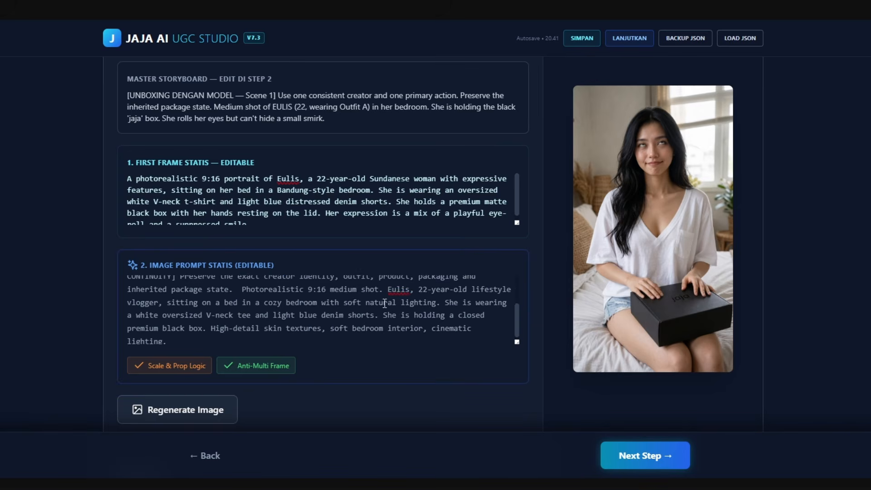
pyautogui.scroll(2, 369, 295)
pyautogui.scroll(-3, 335, 309)
pyautogui.scroll(-1, 346, 303)
pyautogui.scroll(5, 337, 312)
pyautogui.click(362, 294)
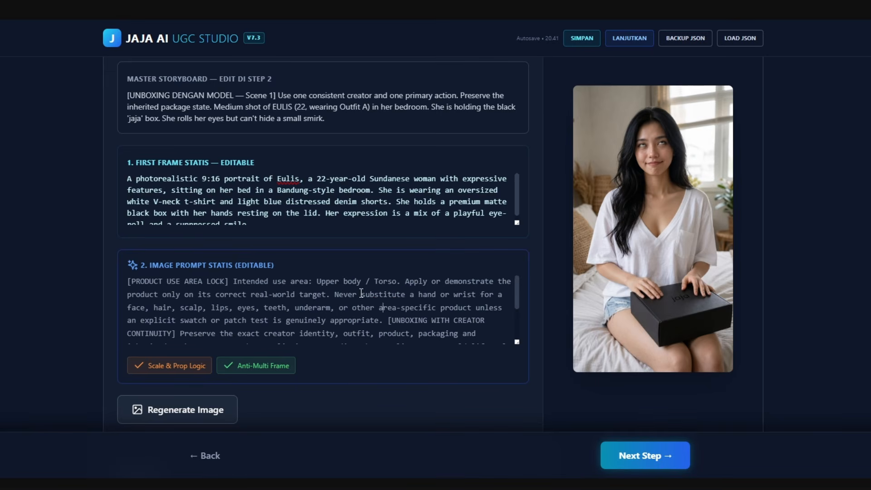
# - Highlight the Scene 1 static image prompt through its last line to review it, and clear the selection
pyautogui.click(331, 281)
pyautogui.moveTo(436, 295); pyautogui.dragTo(468, 354)
pyautogui.click(130, 295)
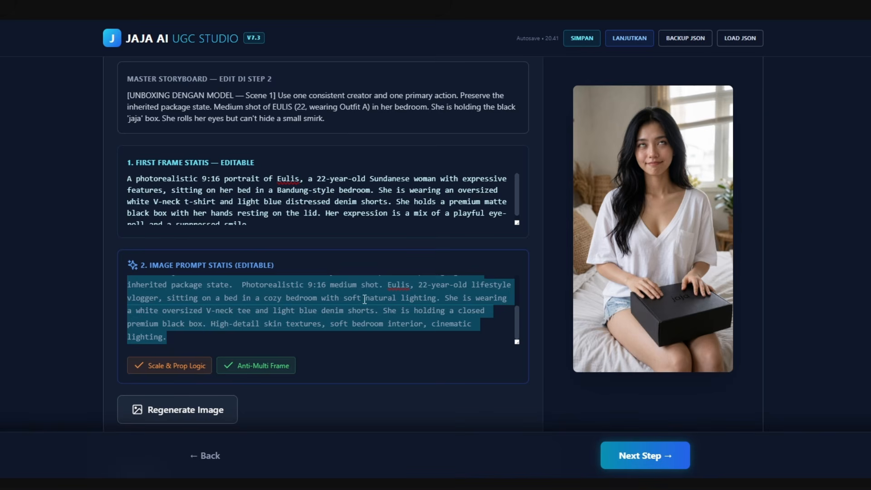
pyautogui.click(357, 341)
pyautogui.scroll(3, 338, 337)
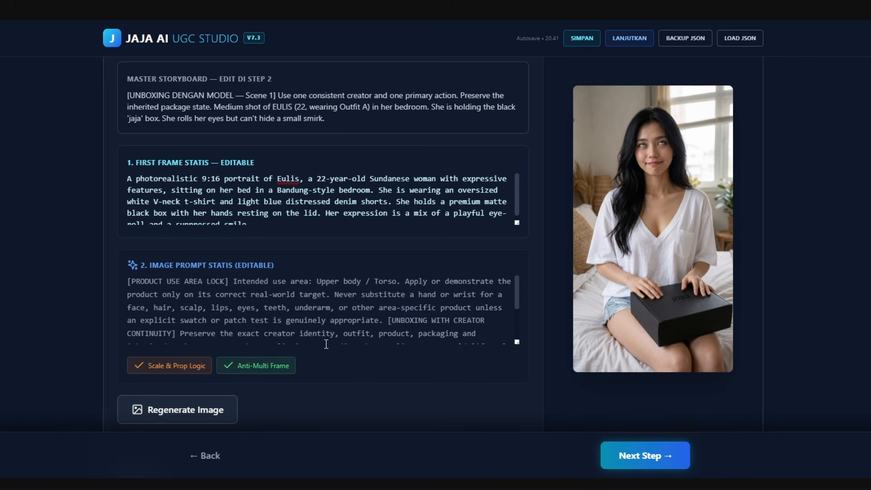
pyautogui.click(373, 283)
# - Advance to the final asset stage and look over the master video prompt for Scene 1
pyautogui.scroll(-15, 660, 233)
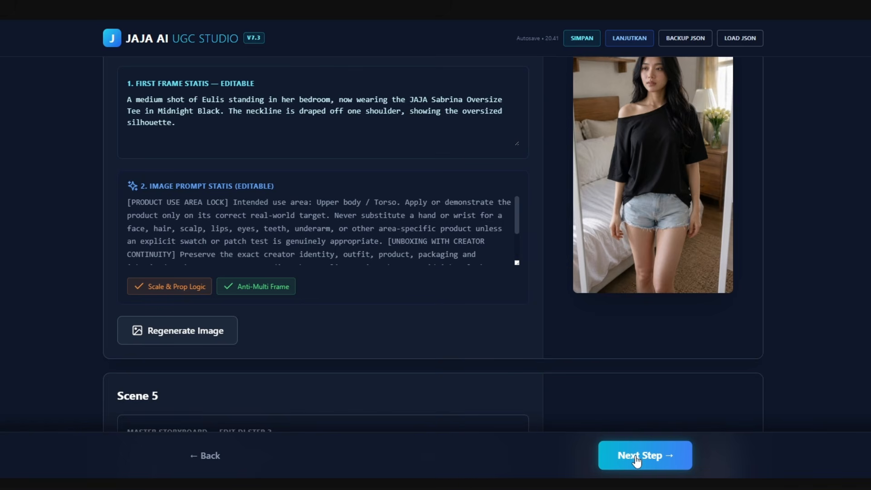
pyautogui.click(638, 456)
pyautogui.scroll(6, 335, 261)
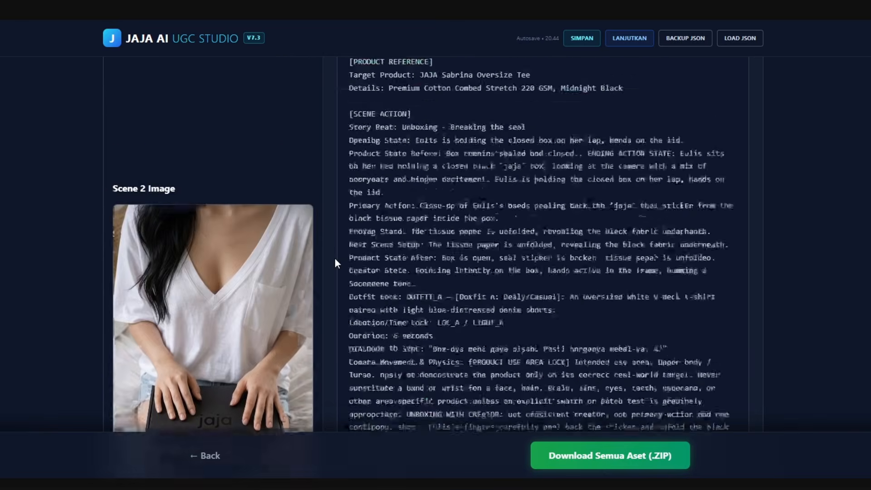
pyautogui.scroll(10, 335, 259)
pyautogui.scroll(-9, 334, 257)
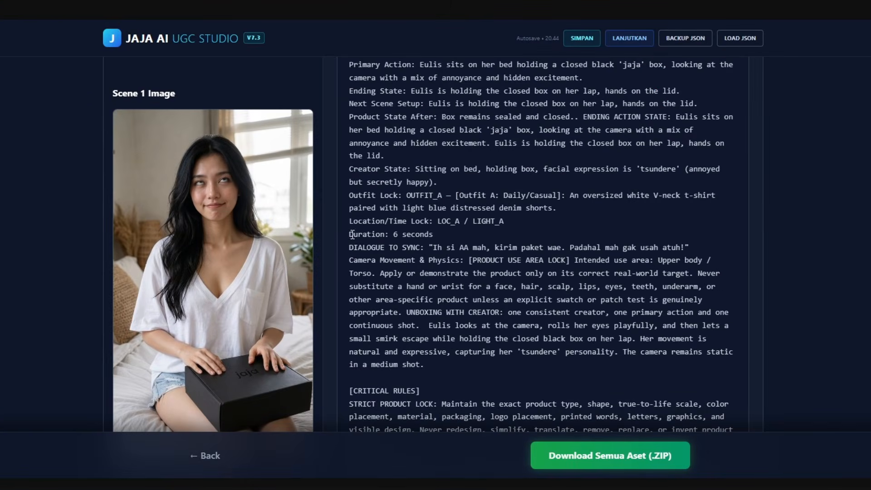
pyautogui.scroll(1, 305, 241)
pyautogui.scroll(2, 305, 241)
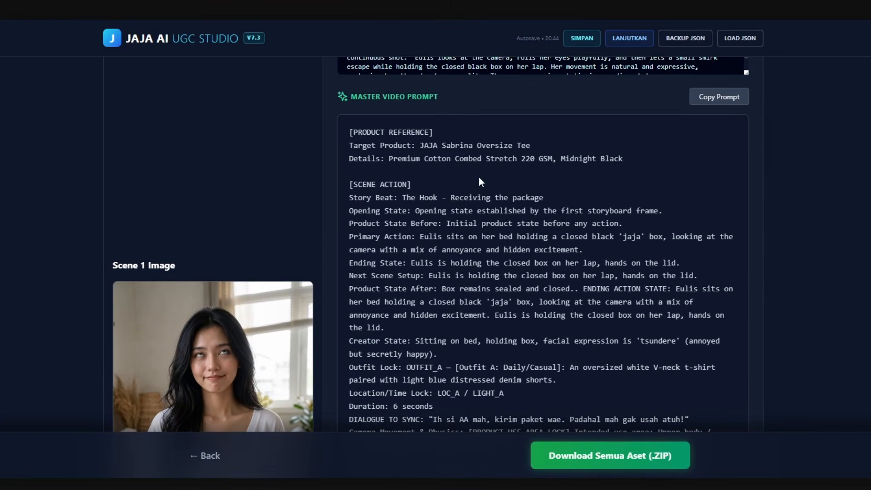
pyautogui.scroll(-5, 433, 176)
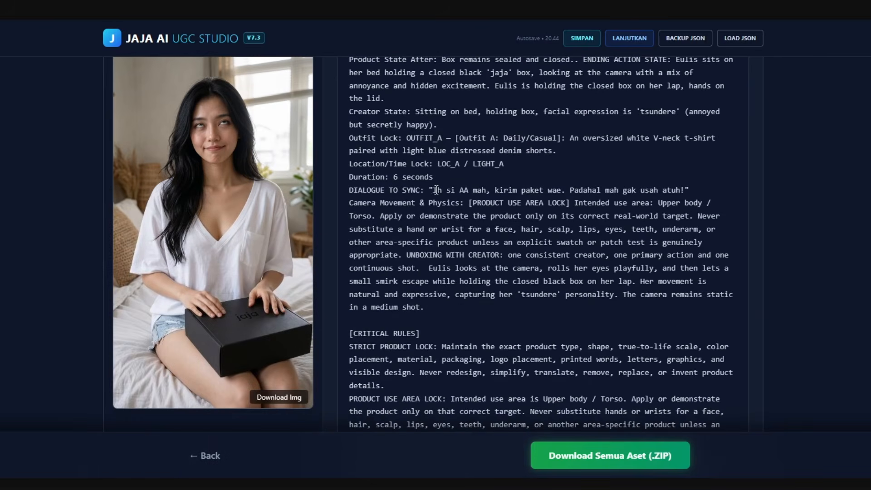
# - Examine the dialogue line, camera movement and critical rules in the Scene 1 master video prompt
pyautogui.moveTo(433, 189); pyautogui.dragTo(695, 200)
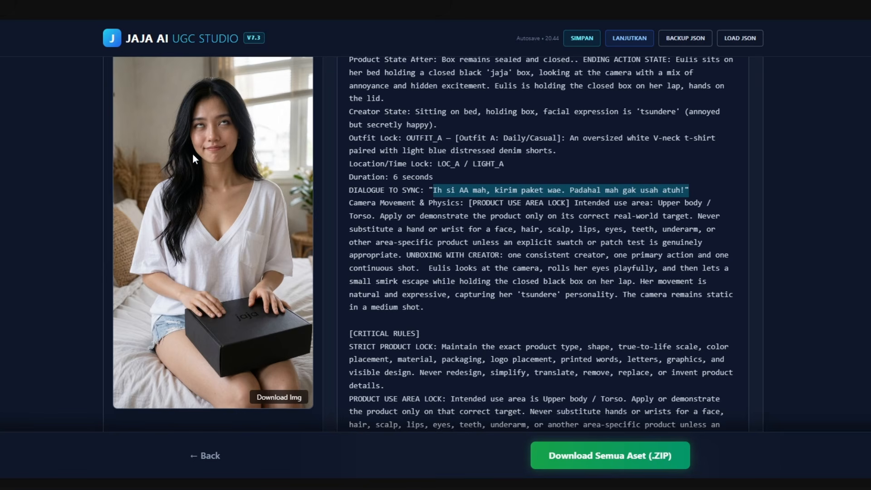
pyautogui.click(424, 246)
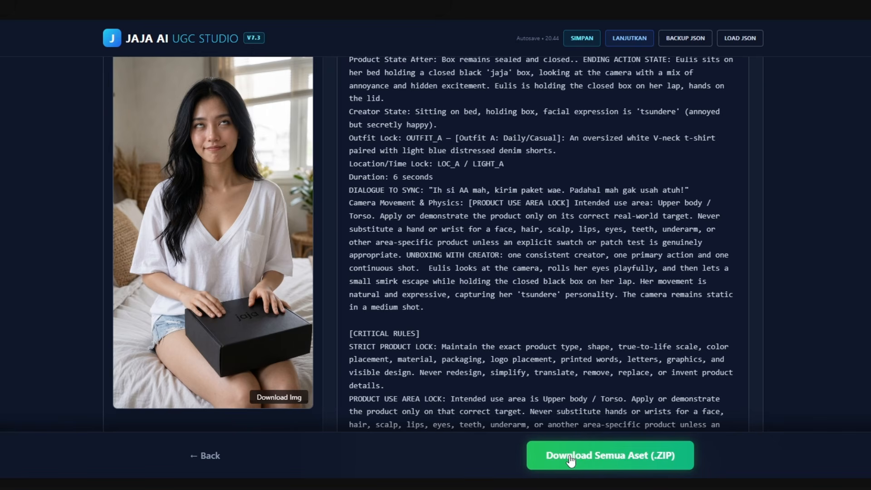
pyautogui.scroll(-8, 454, 231)
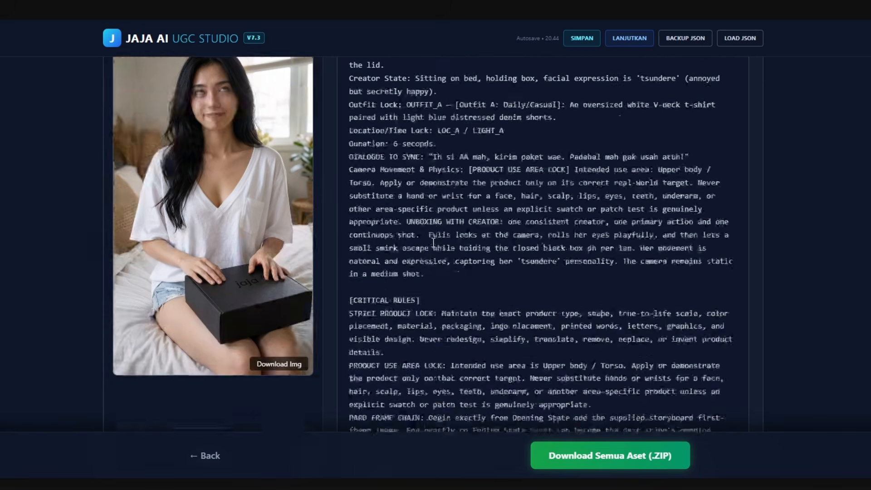
pyautogui.scroll(-5, 454, 227)
pyautogui.scroll(-12, 608, 163)
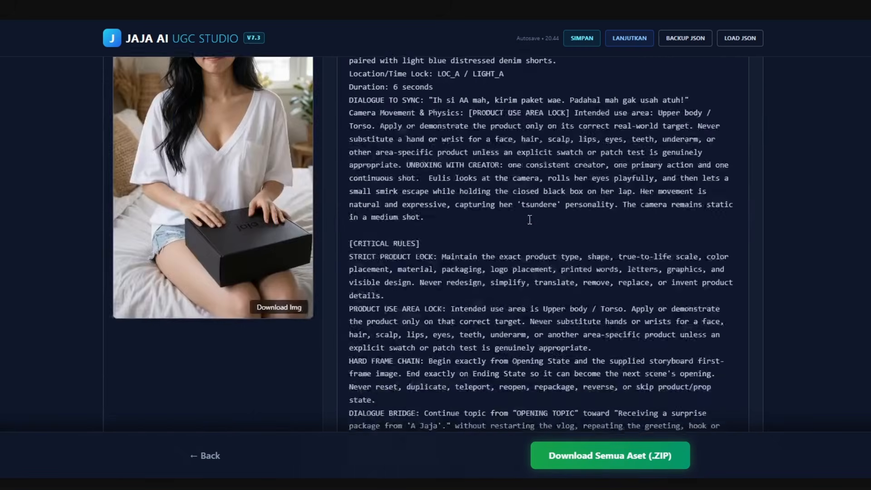
pyautogui.scroll(3, 530, 221)
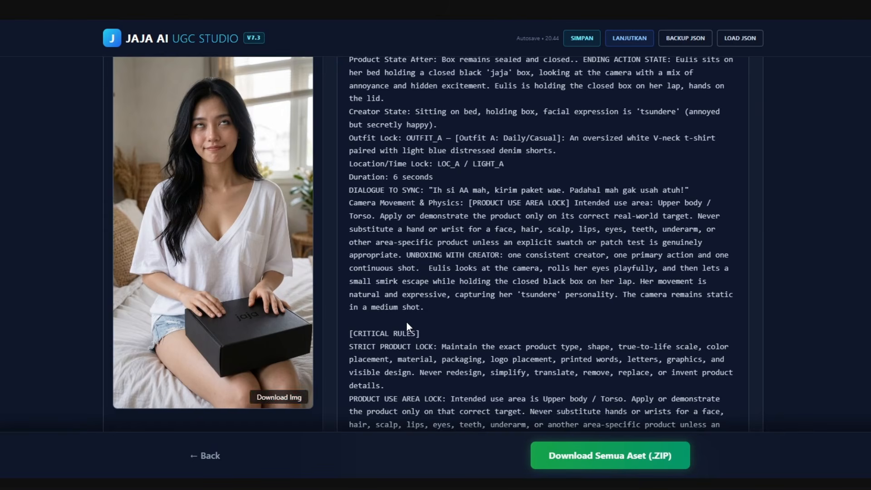
pyautogui.scroll(1, 407, 322)
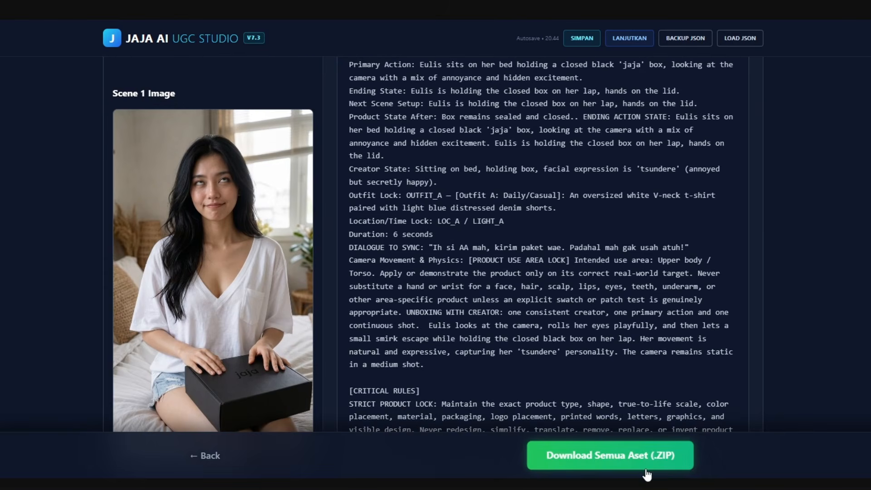
# - Download all assets as a ZIP and open the archive to check its 01_GAMBAR and 02_PROMPT_VIDEO folders
pyautogui.click(604, 464)
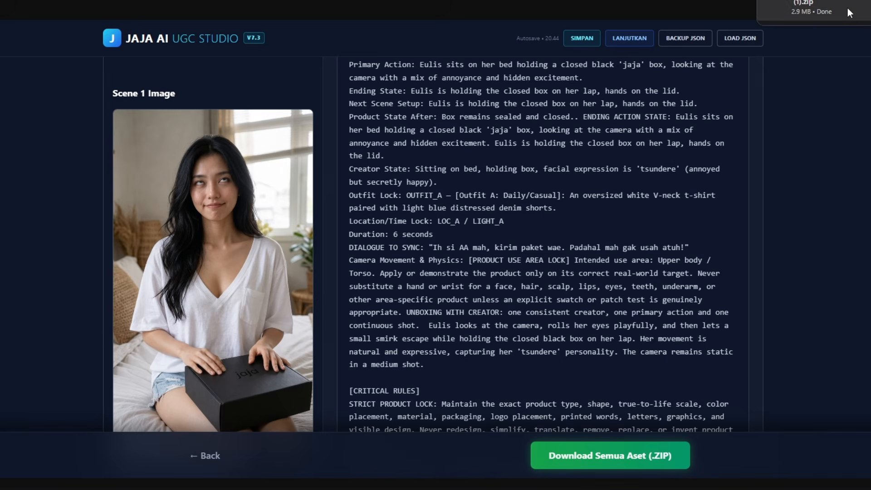
pyautogui.click(848, 7)
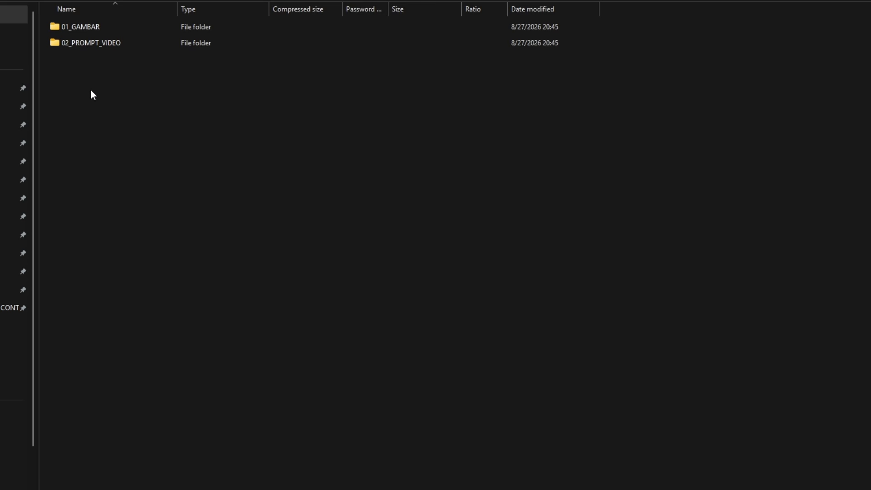
pyautogui.moveTo(97, 91); pyautogui.dragTo(98, 19)
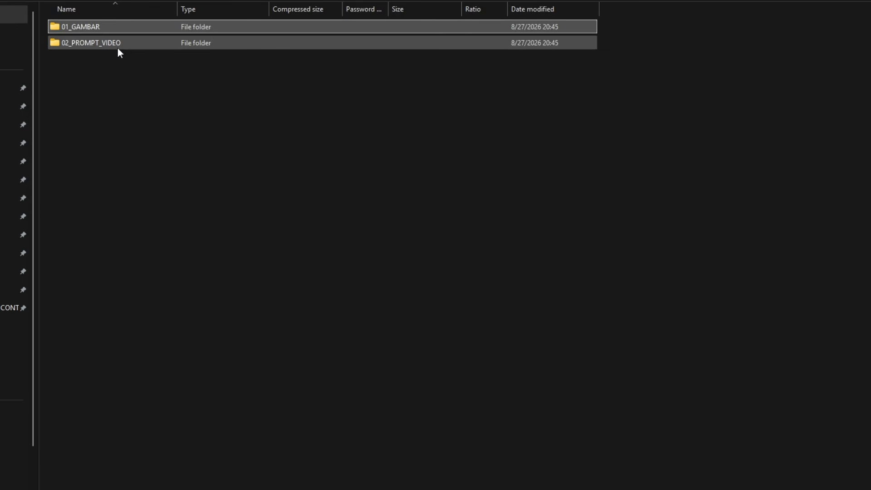
pyautogui.click(129, 41)
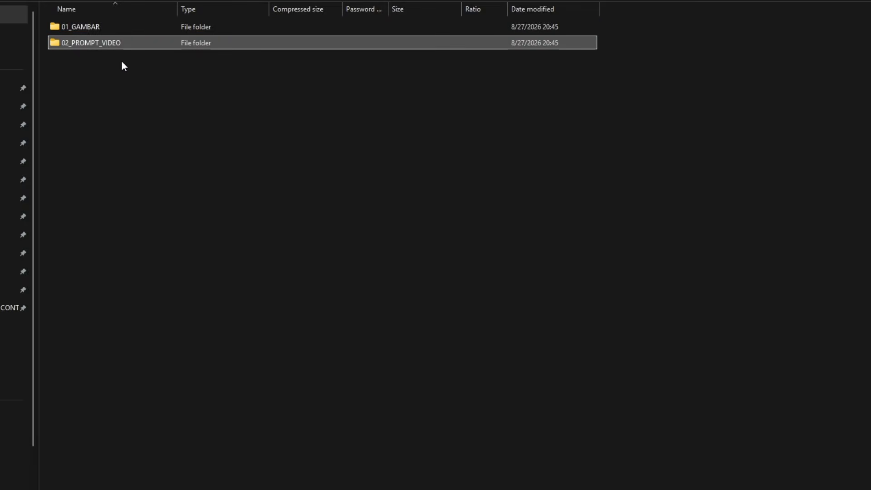
pyautogui.click(106, 28)
pyautogui.moveTo(98, 71); pyautogui.dragTo(101, 20)
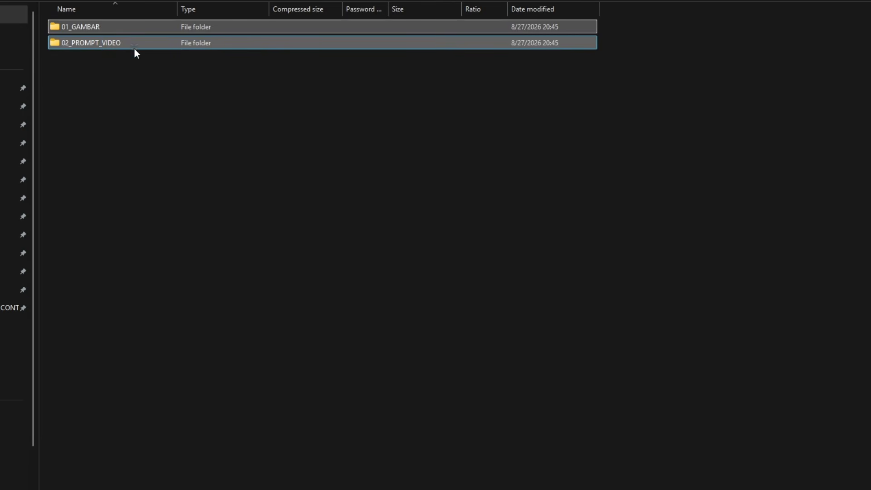
pyautogui.click(157, 110)
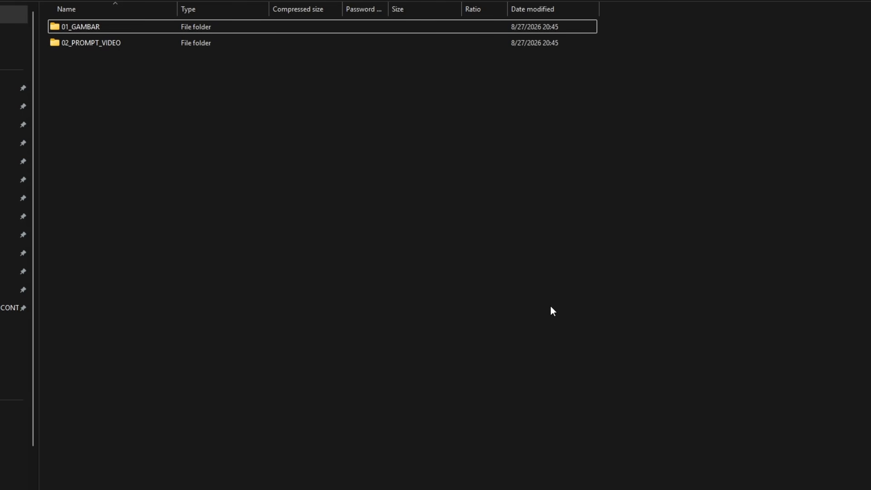
# - Switch to the Google Flow project holding the scene images and video clips
pyautogui.moveTo(674, 484)
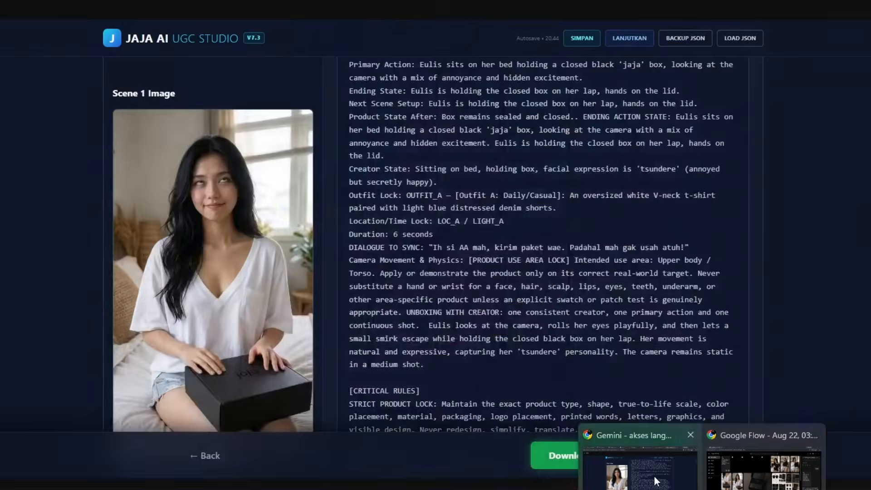
pyautogui.click(655, 477)
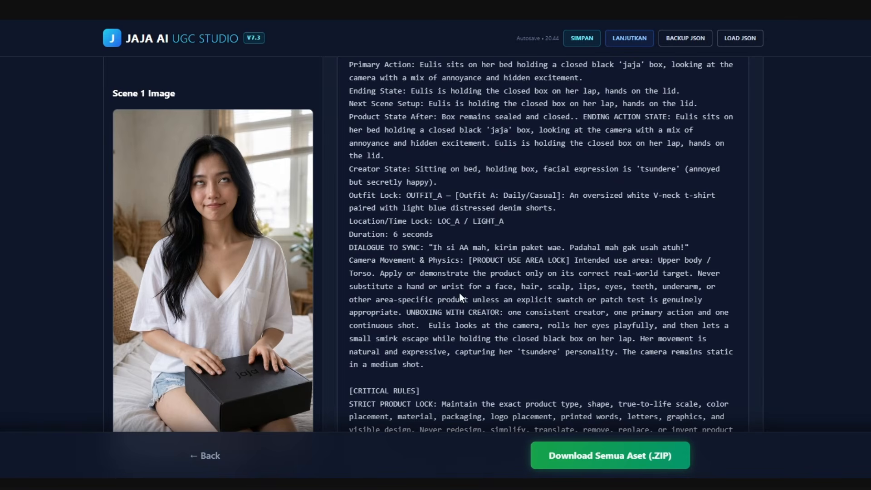
pyautogui.moveTo(674, 485)
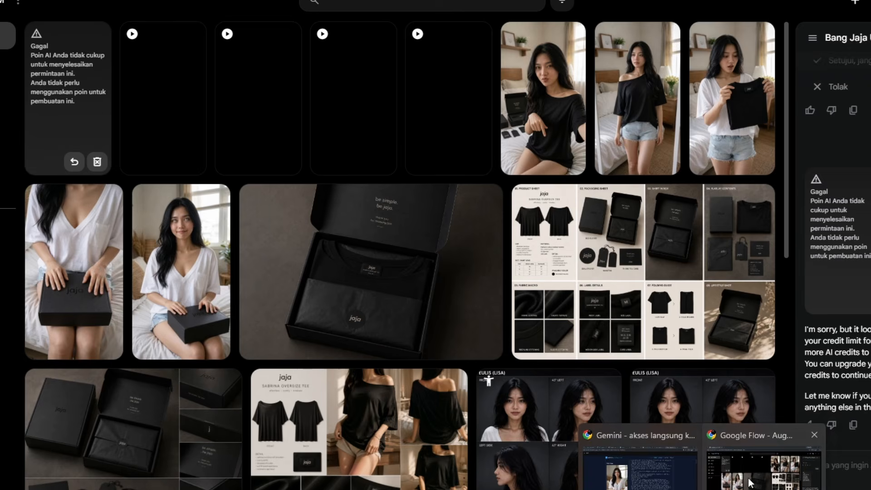
pyautogui.click(750, 482)
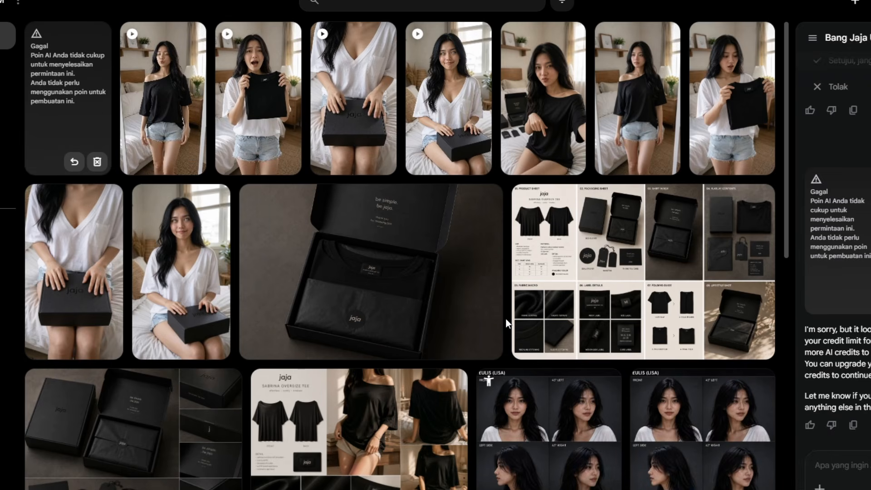